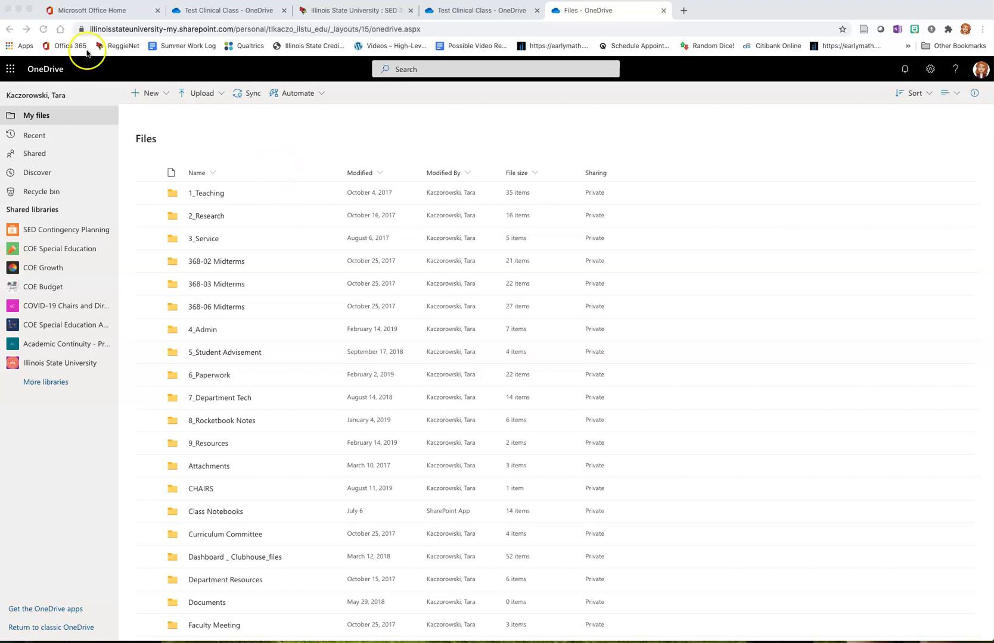
- Go to the Office 365 home page and open OneDrive from there
left_click(10, 69)
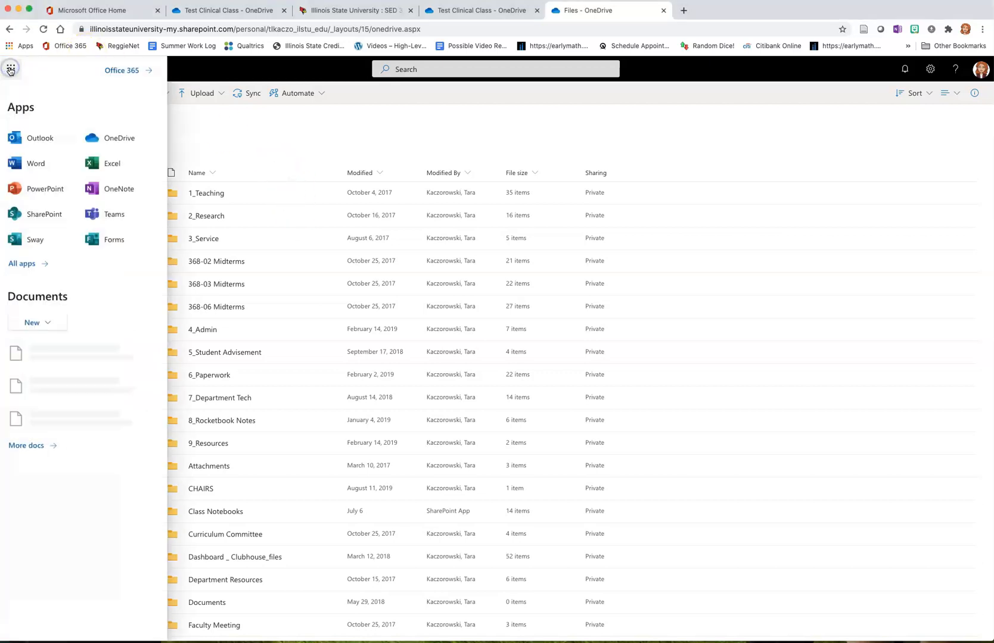
left_click(126, 71)
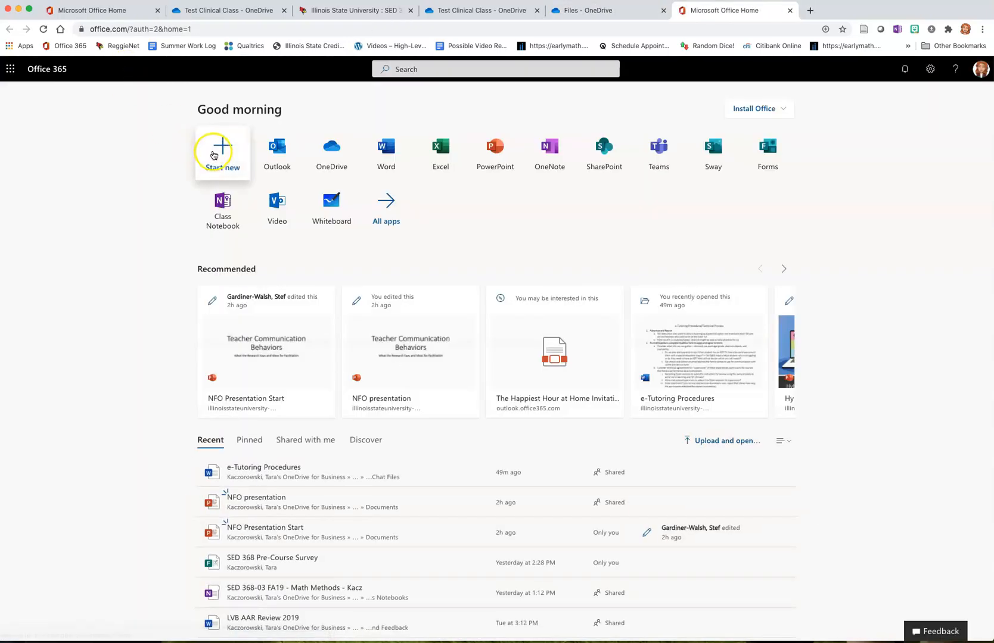
left_click(326, 164)
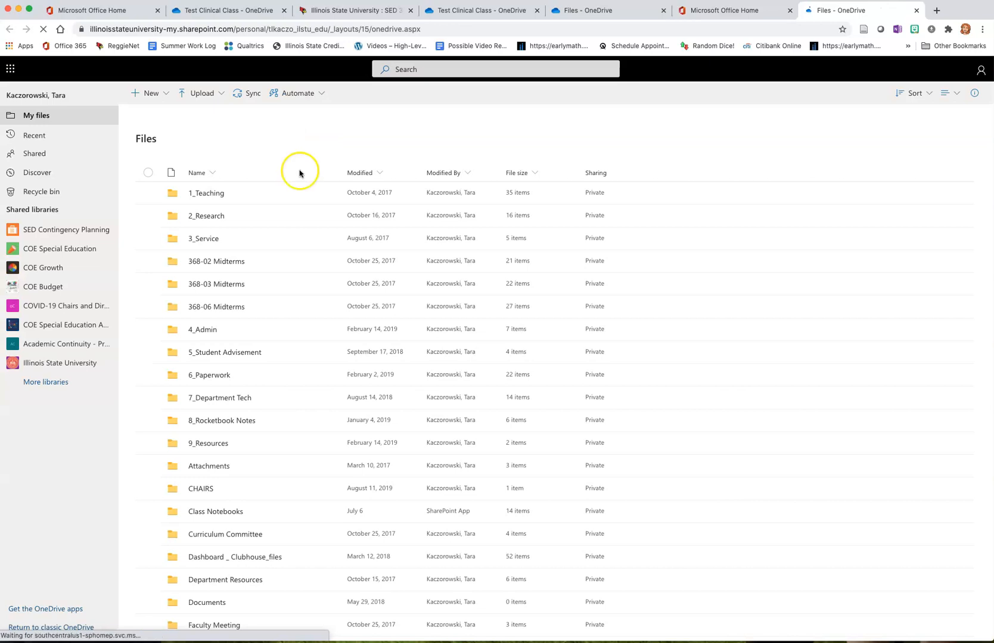
- Create a folder named "1 Test Clinical Course" in the top level of My files
left_click(149, 93)
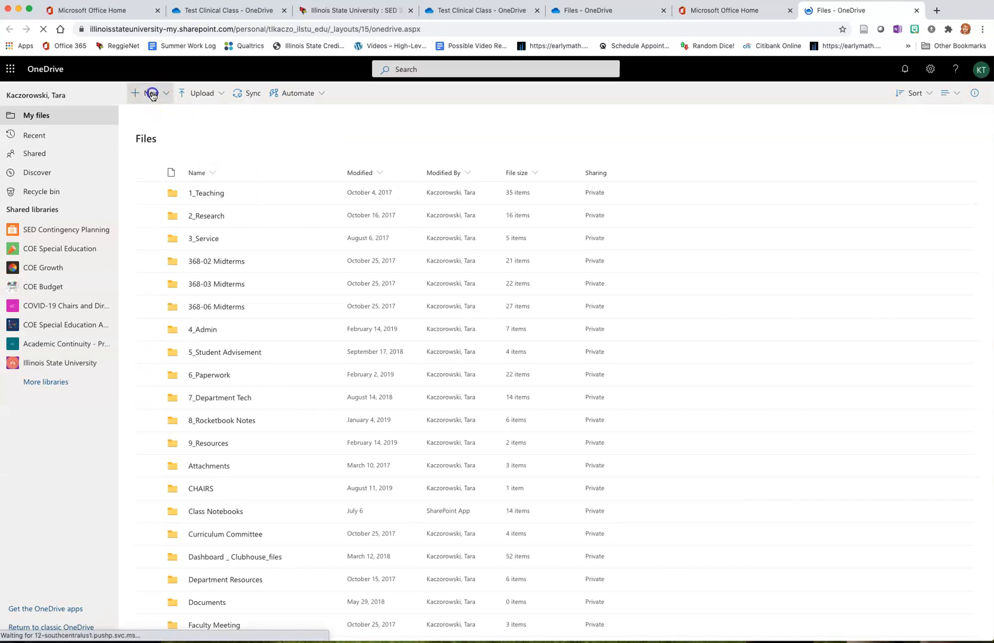
left_click(152, 116)
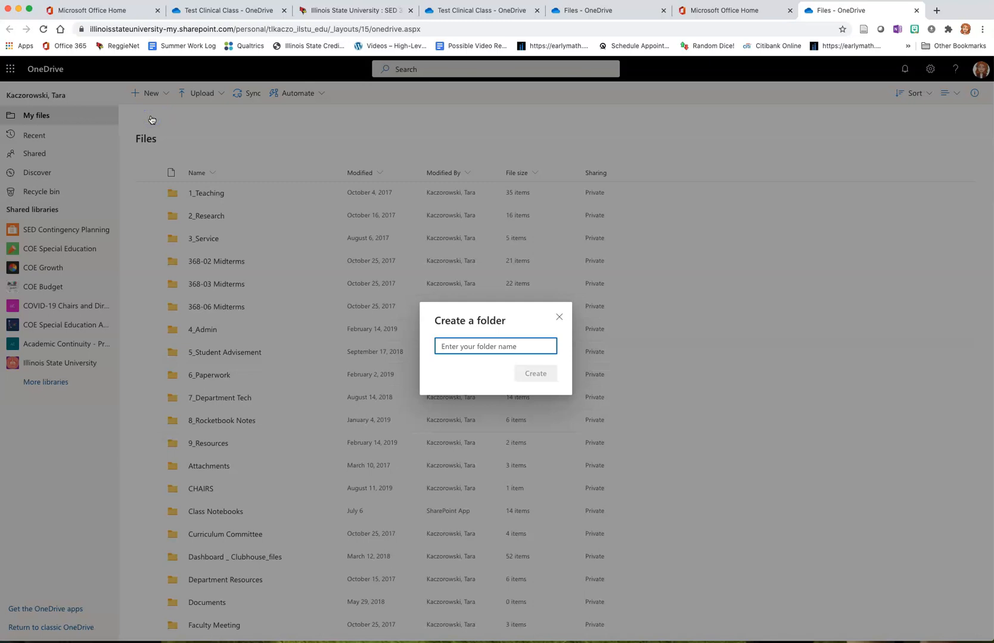
type("1")
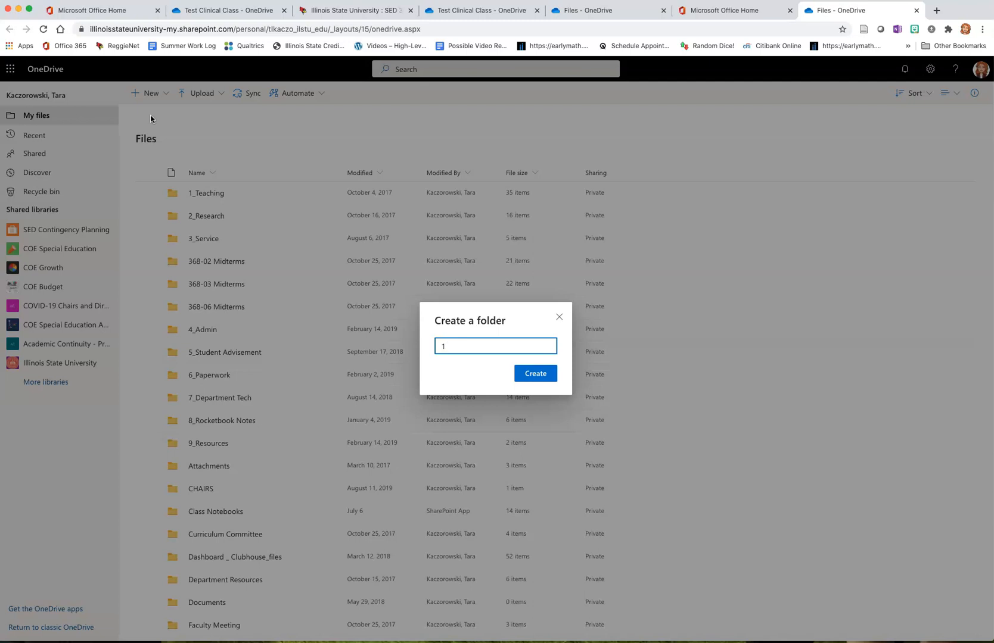
type(" Test Clinical Course")
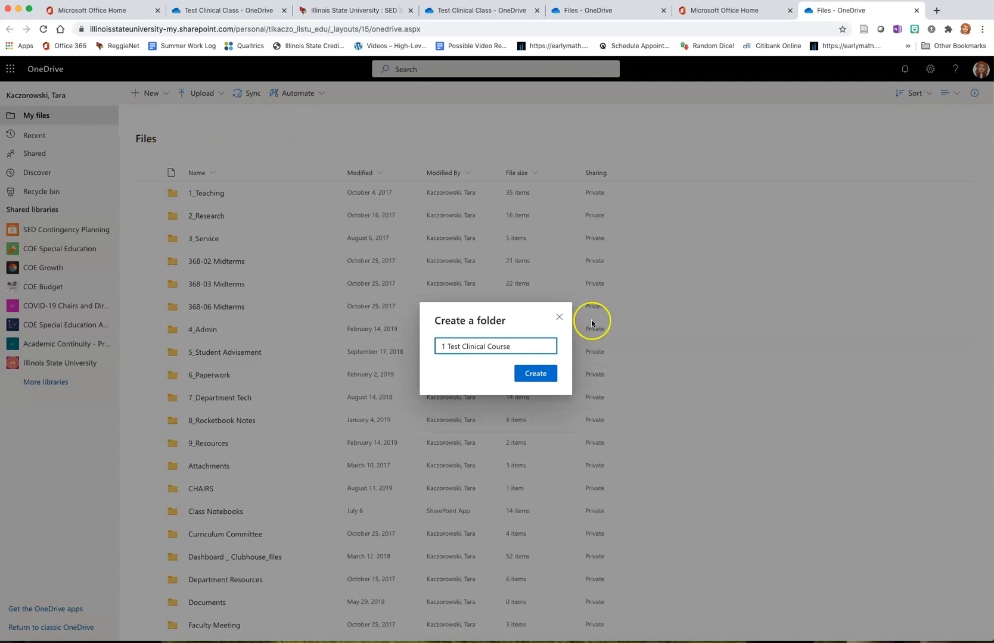
left_click(526, 379)
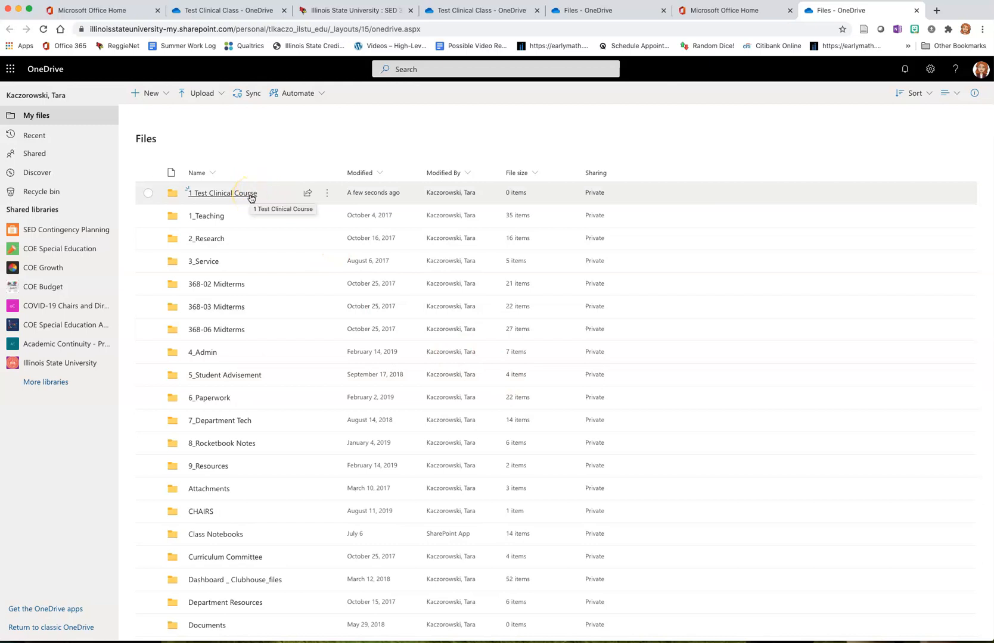
- Open the 1 Test Clinical Course folder and create a subfolder named with the first person's first name
left_click(251, 198)
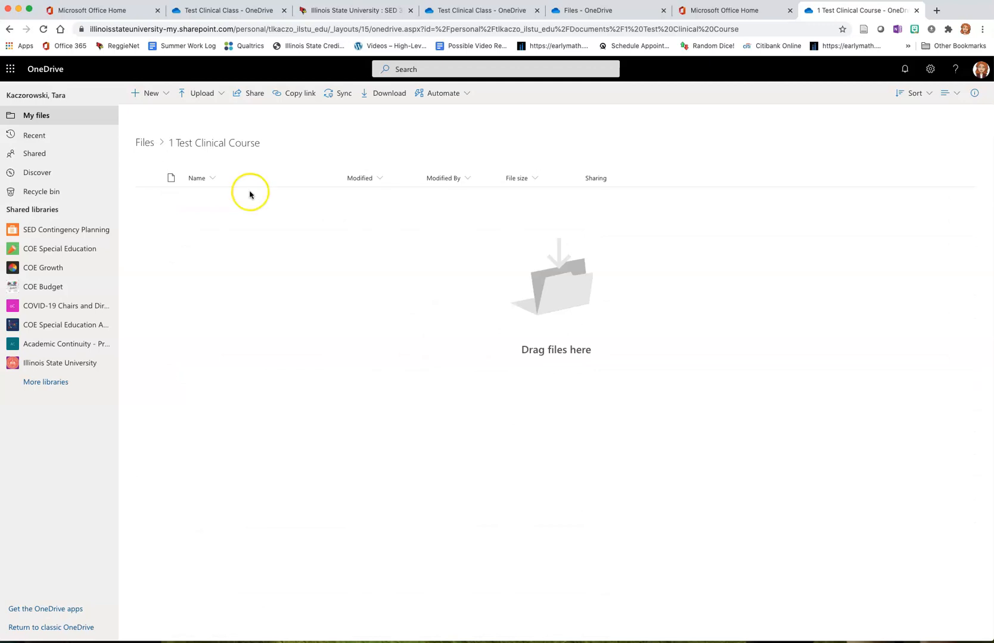
left_click(148, 95)
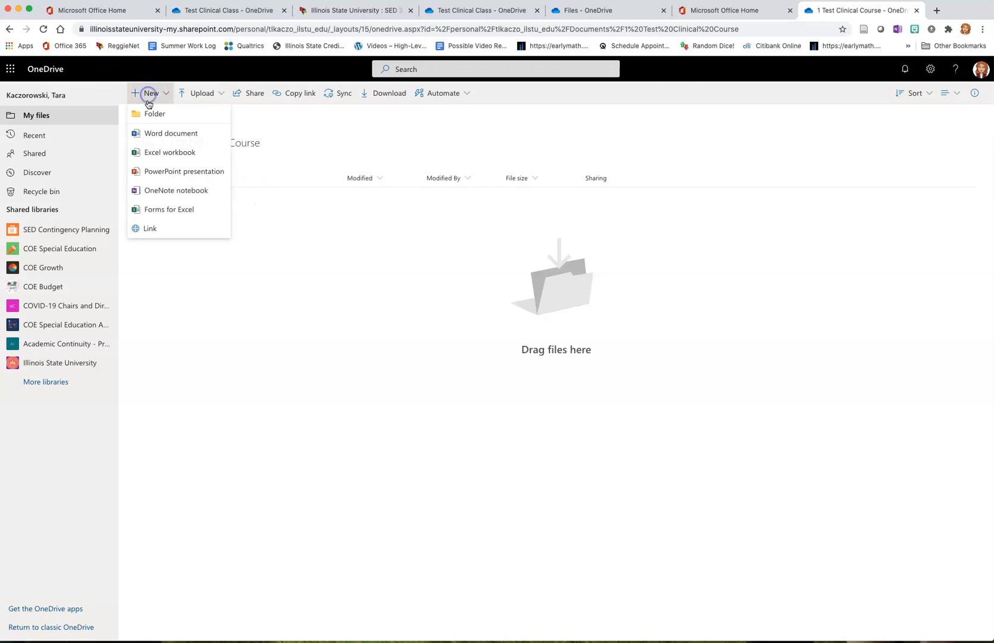
left_click(148, 114)
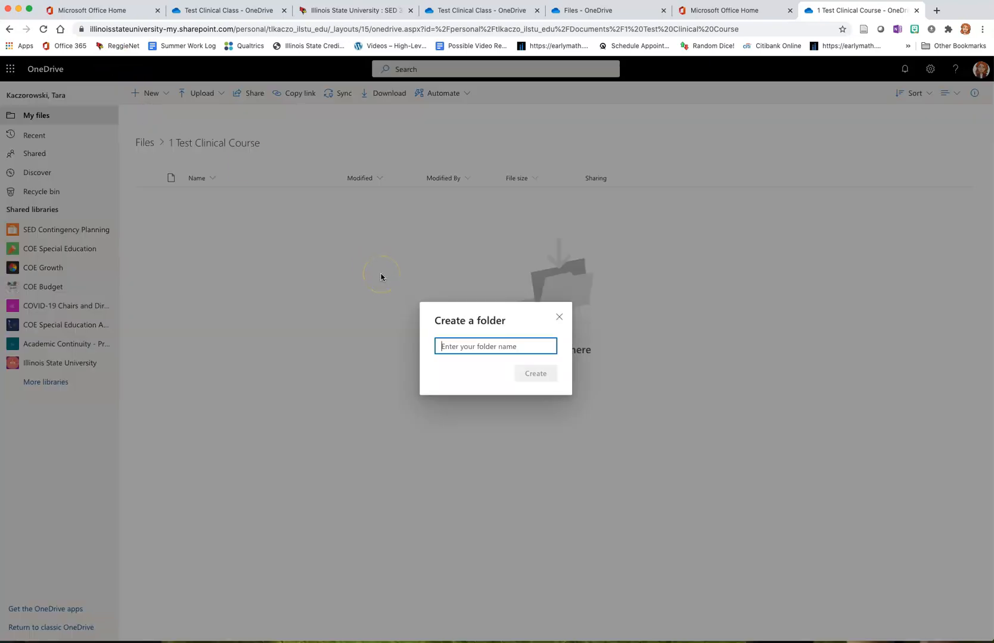
type("Diane")
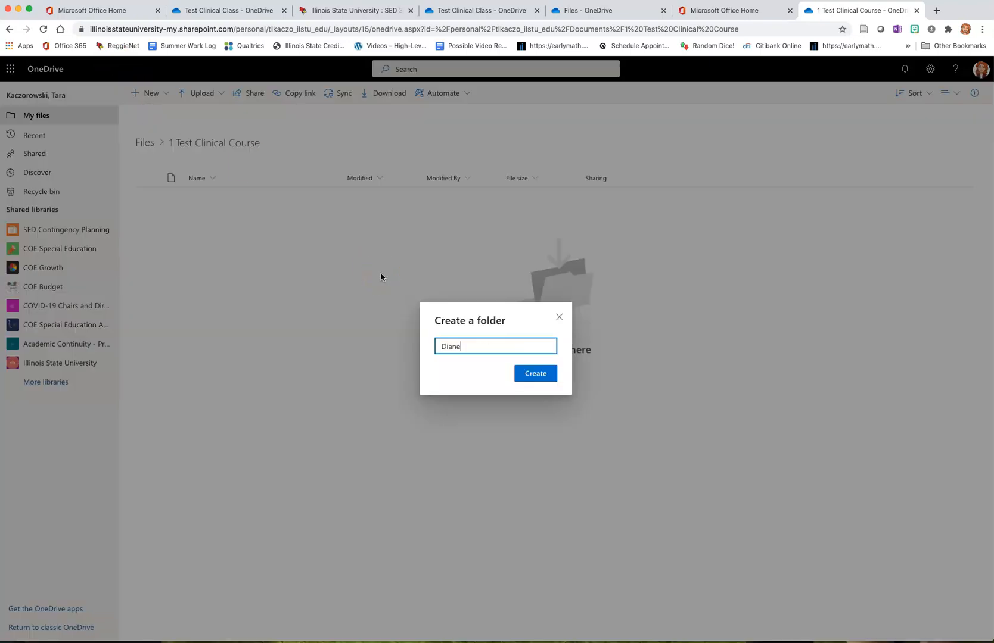
left_click(528, 375)
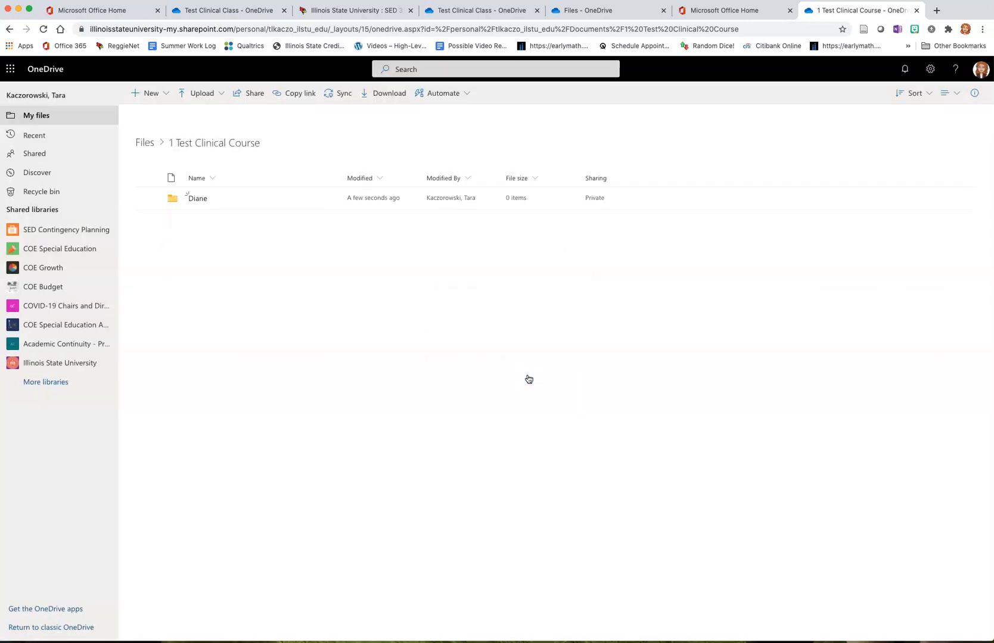
- Create another subfolder in 1 Test Clinical Course, named with the second person's first name
left_click(152, 96)
left_click(157, 117)
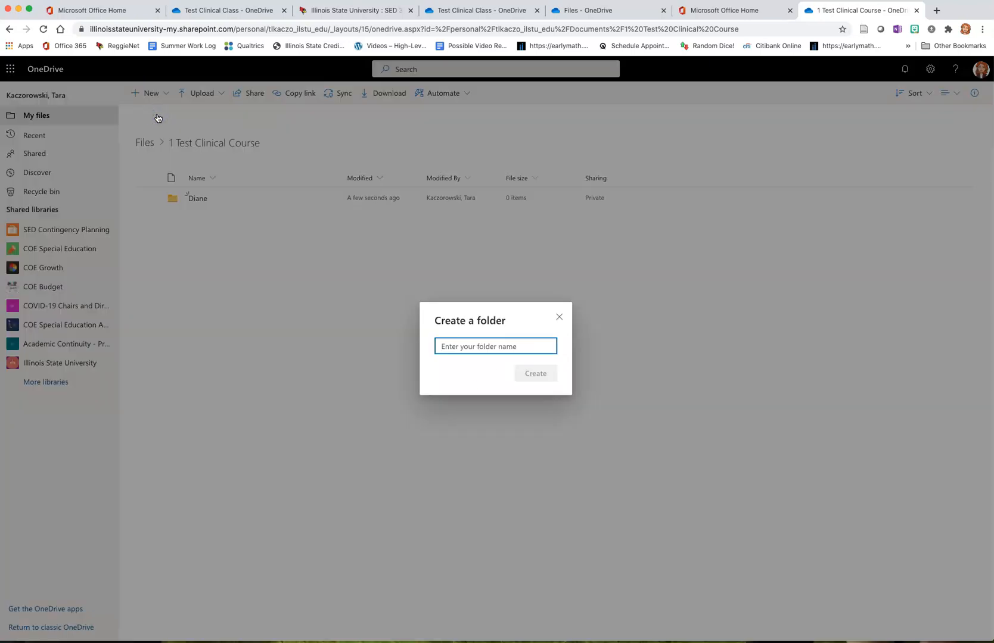
type("Erin")
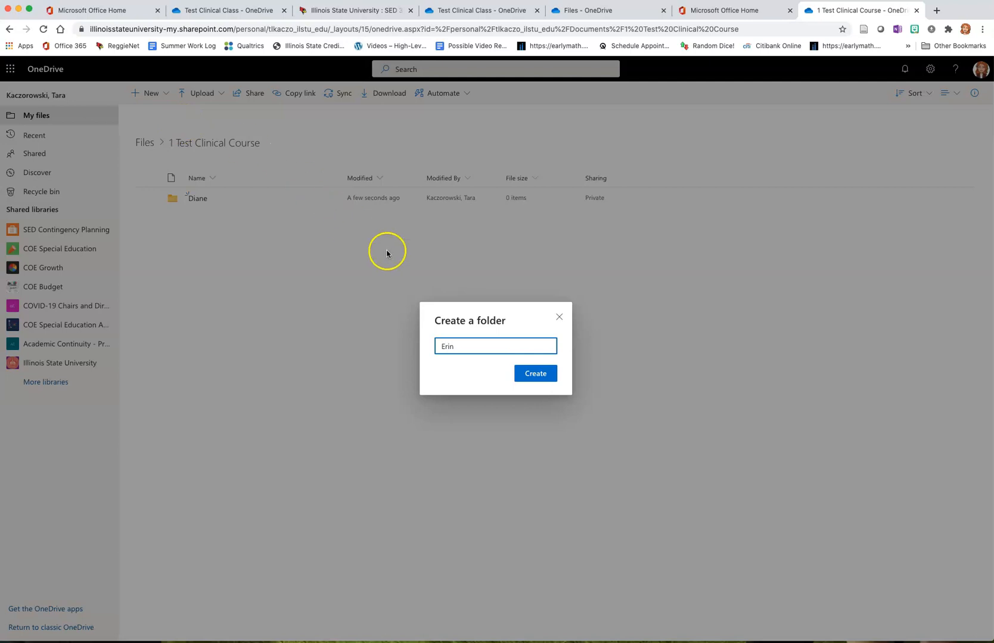
left_click(533, 374)
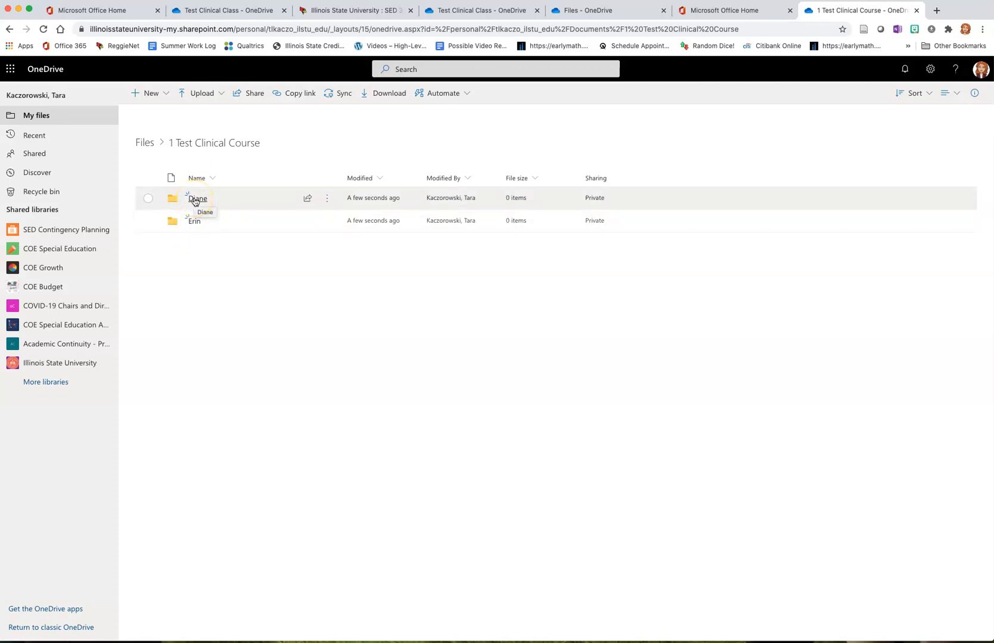
- Grant the matching Office Manager contact direct "Can edit" access to the first person's subfolder, with Notify people turned off
left_click(331, 201)
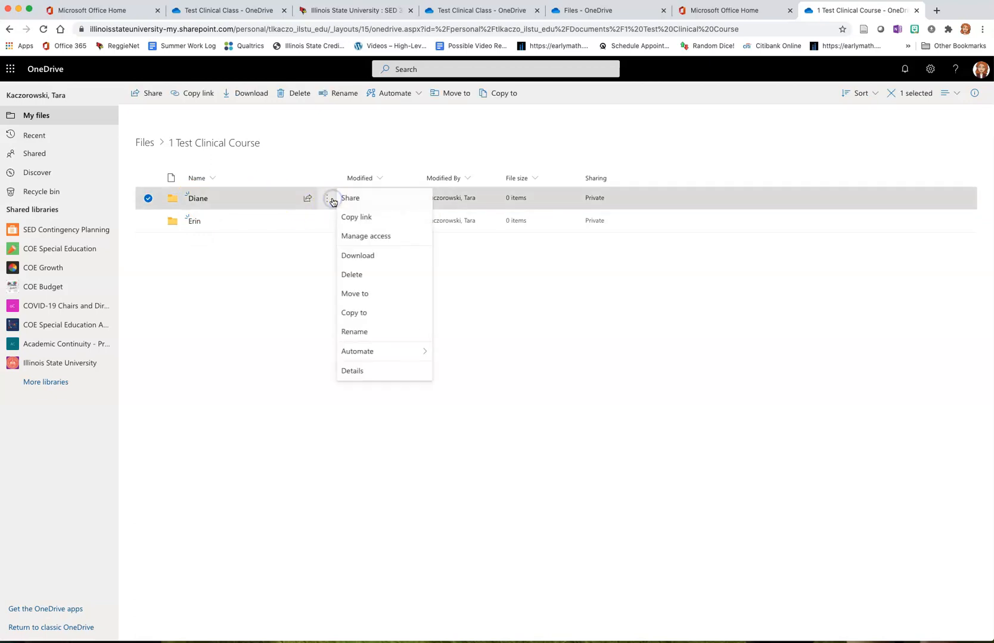
left_click(351, 239)
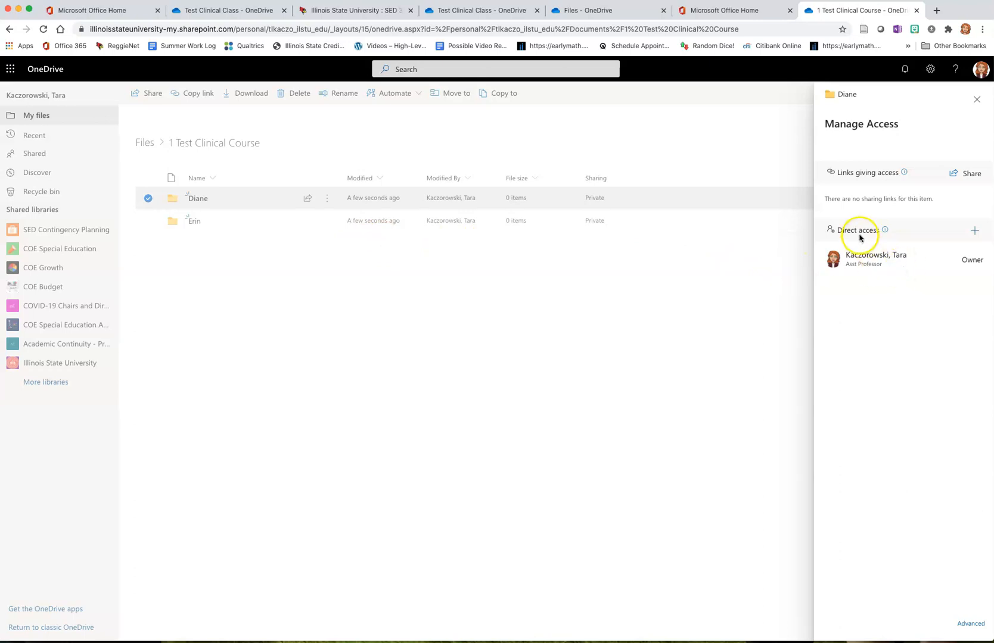
left_click(974, 231)
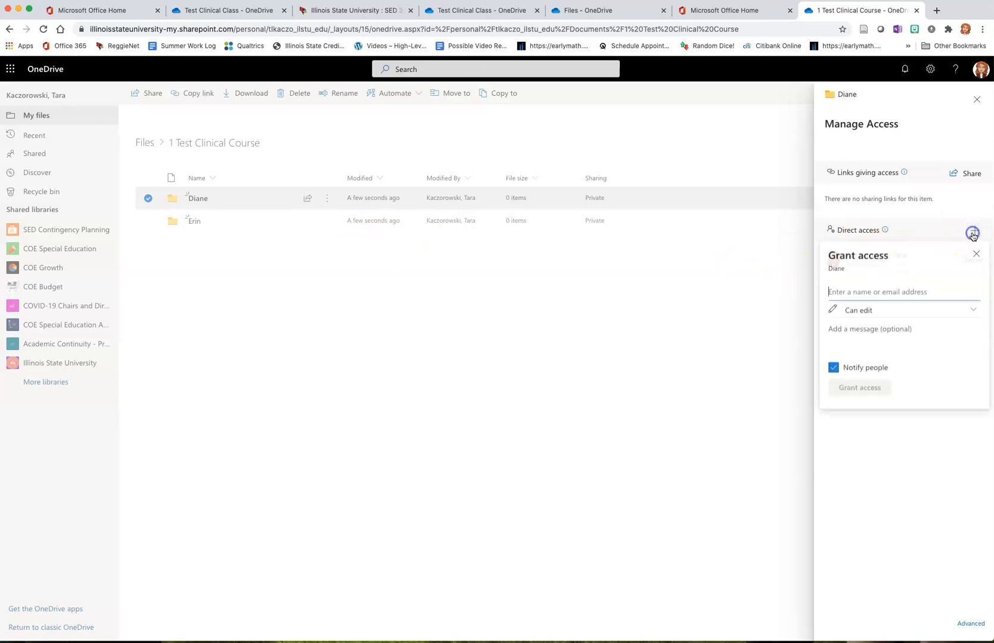
type("Diane")
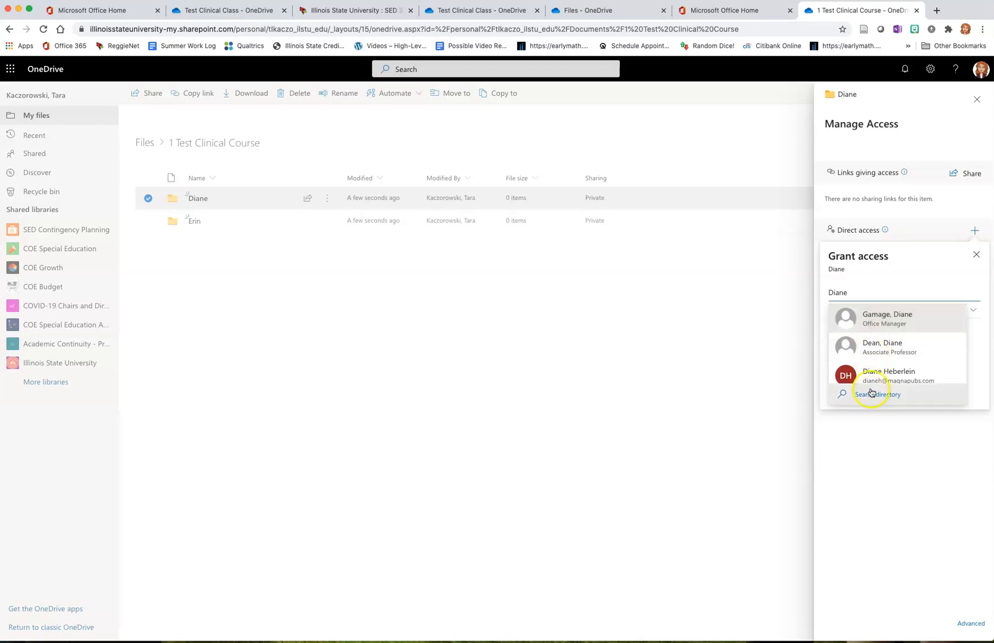
left_click(883, 319)
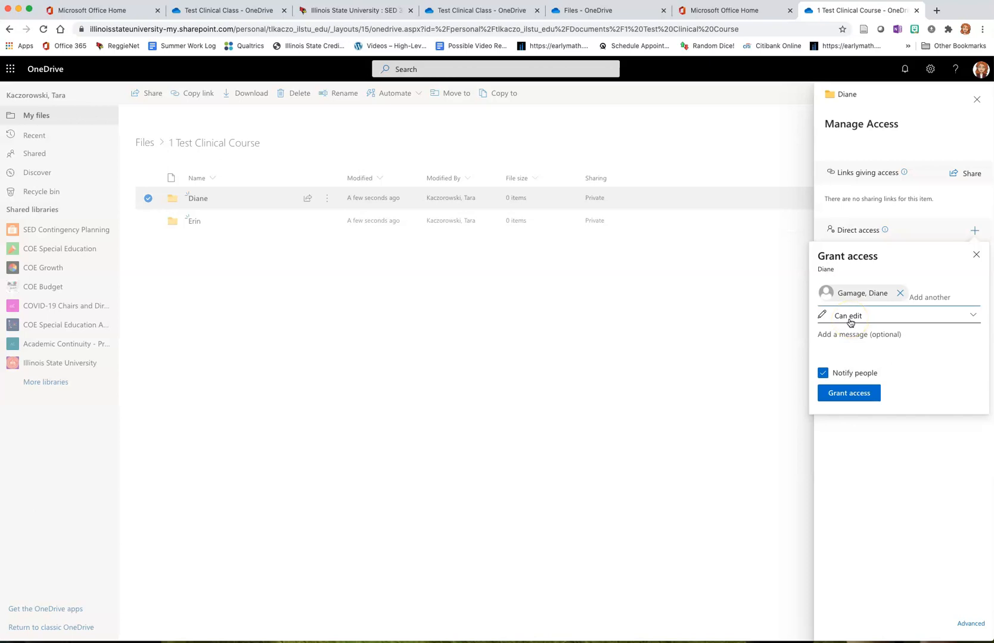
left_click(823, 373)
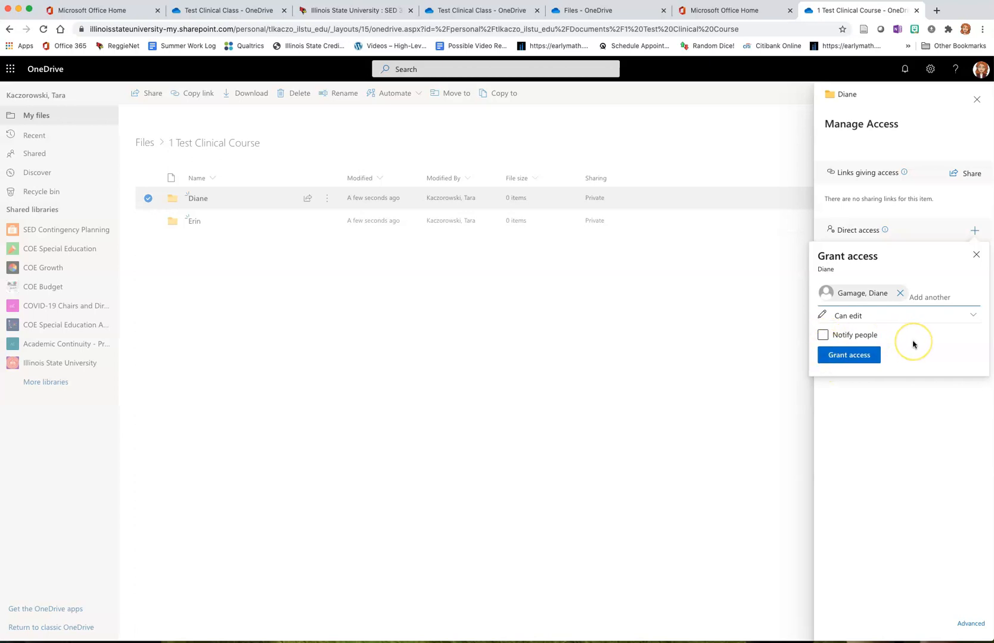
left_click(852, 355)
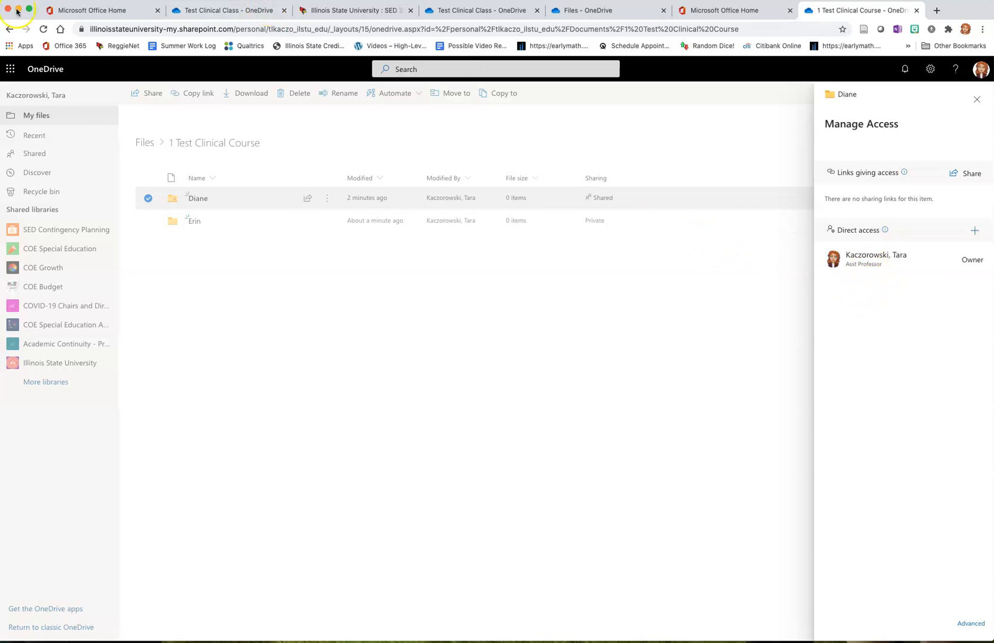
- Reload the page and check who has direct access to the first person's subfolder
left_click(43, 29)
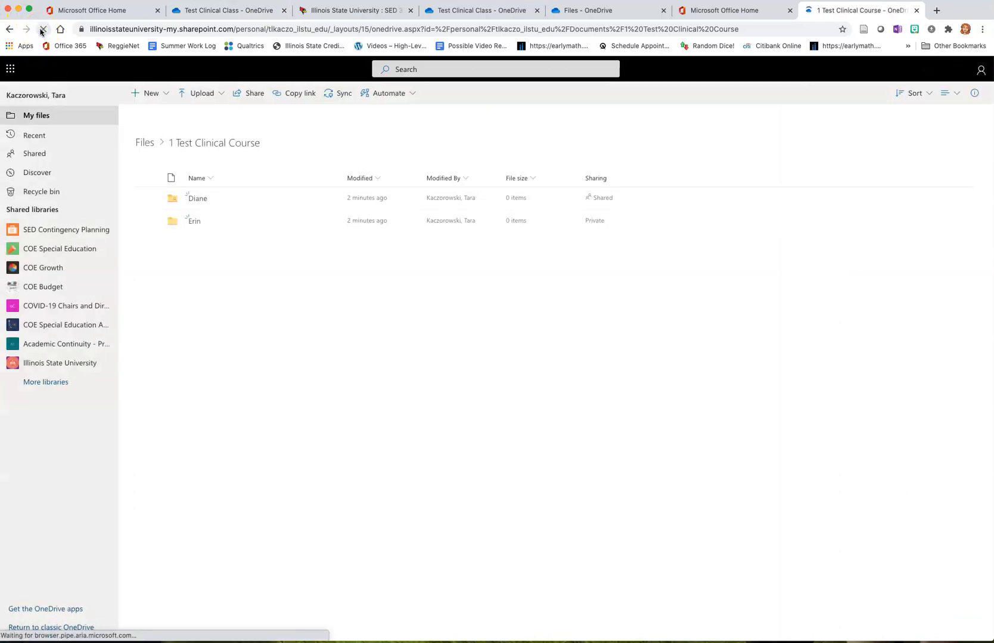
left_click(327, 198)
left_click(354, 236)
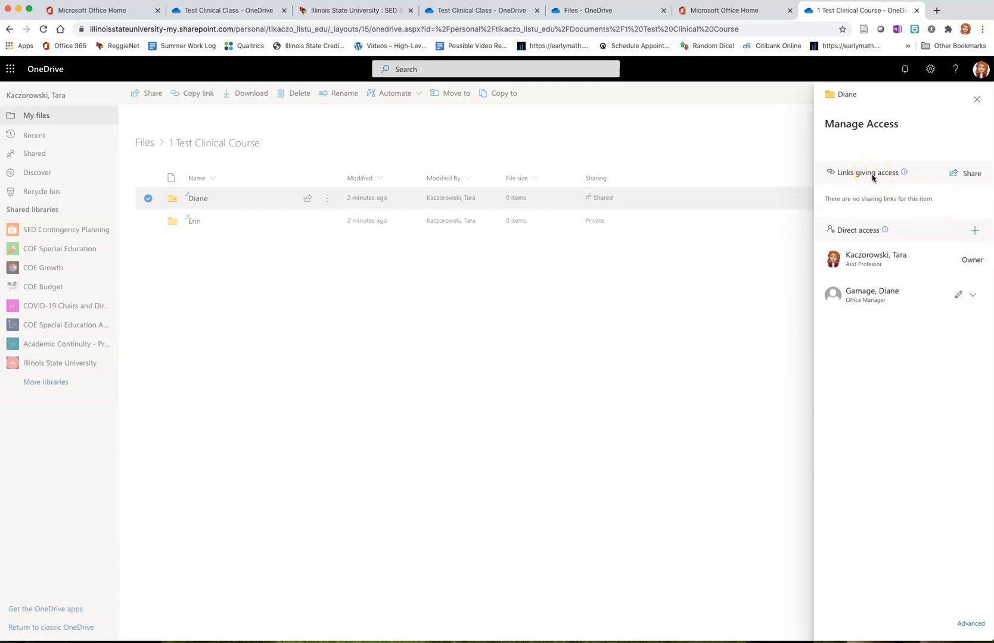
- Copy a sharing link to the first person's subfolder restricted to "People with existing access", and close the access settings
left_click(977, 177)
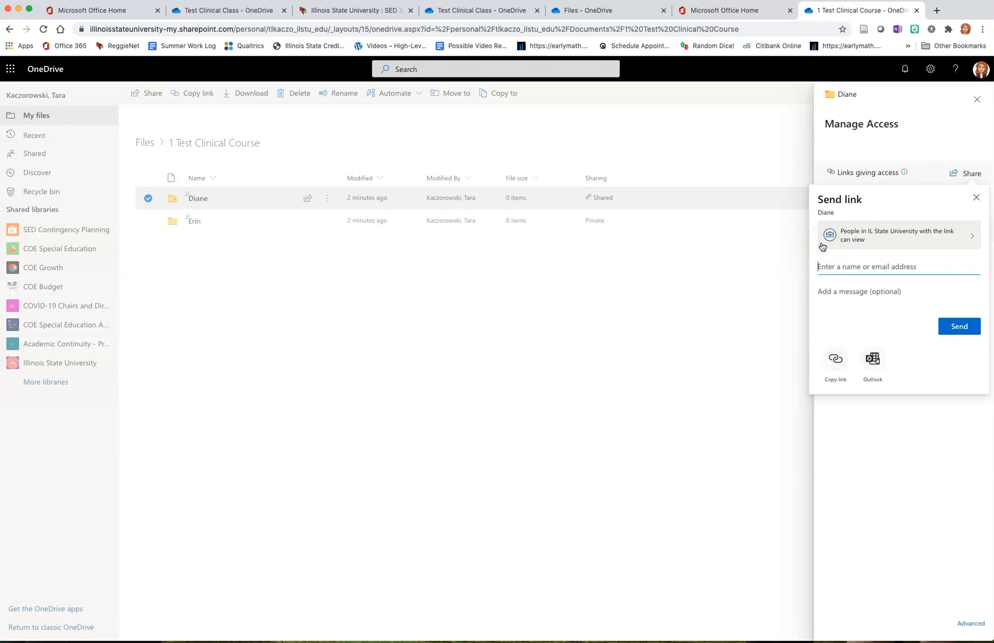
left_click(836, 358)
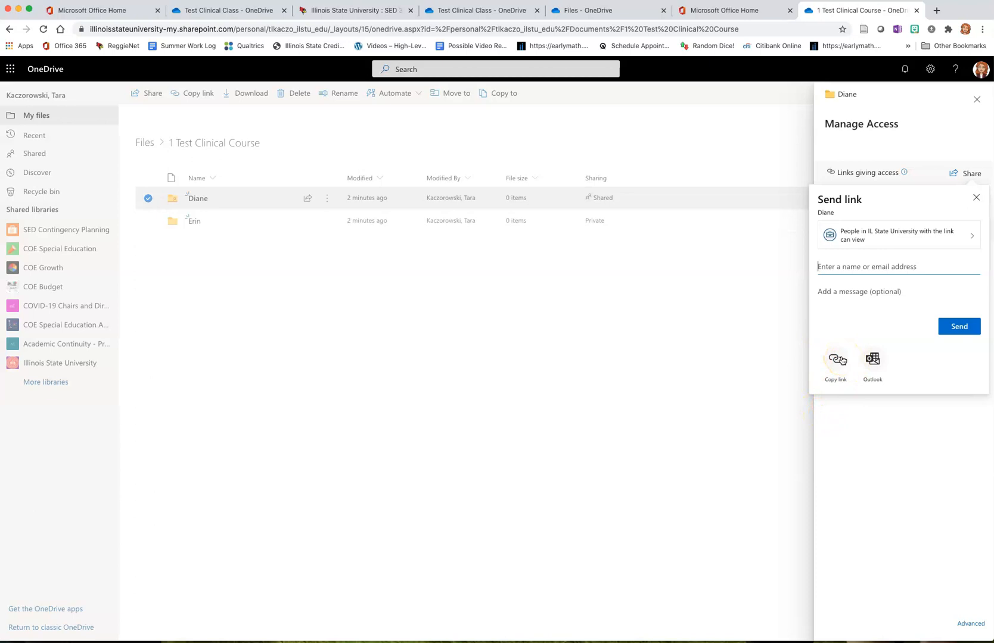
left_click(948, 236)
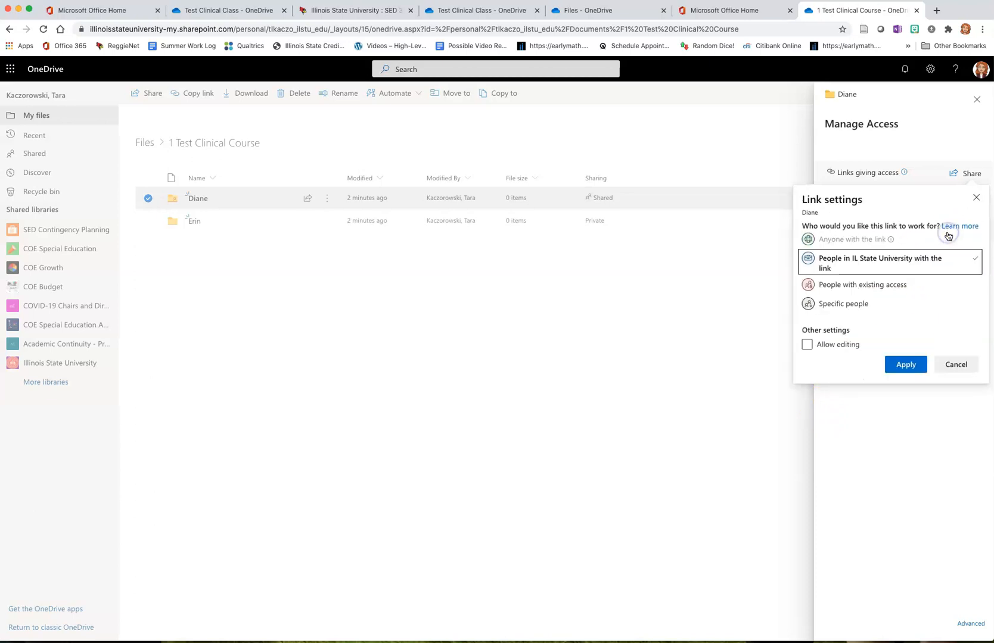
left_click(880, 286)
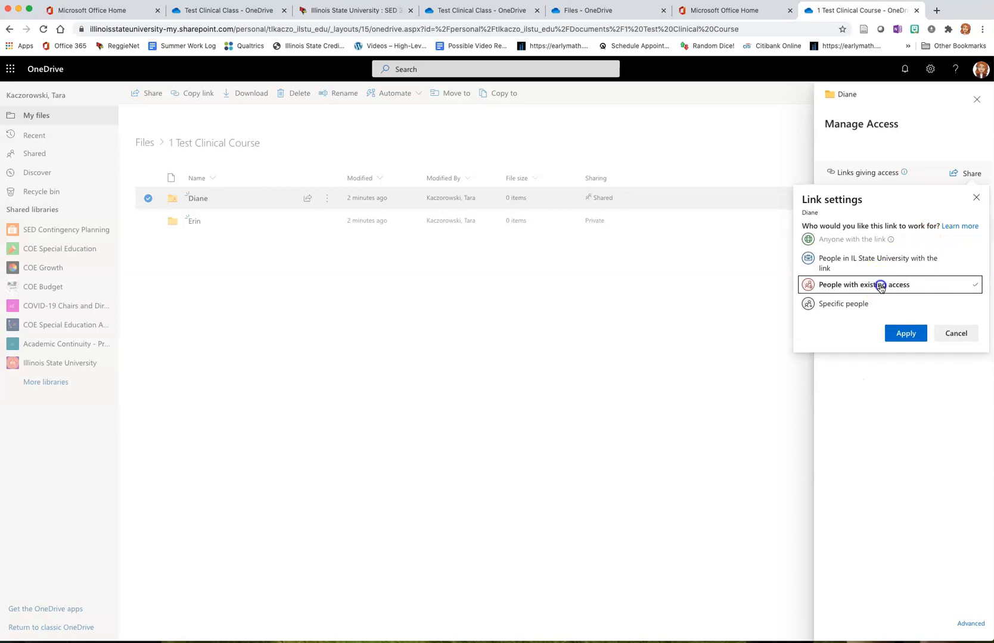
left_click(904, 333)
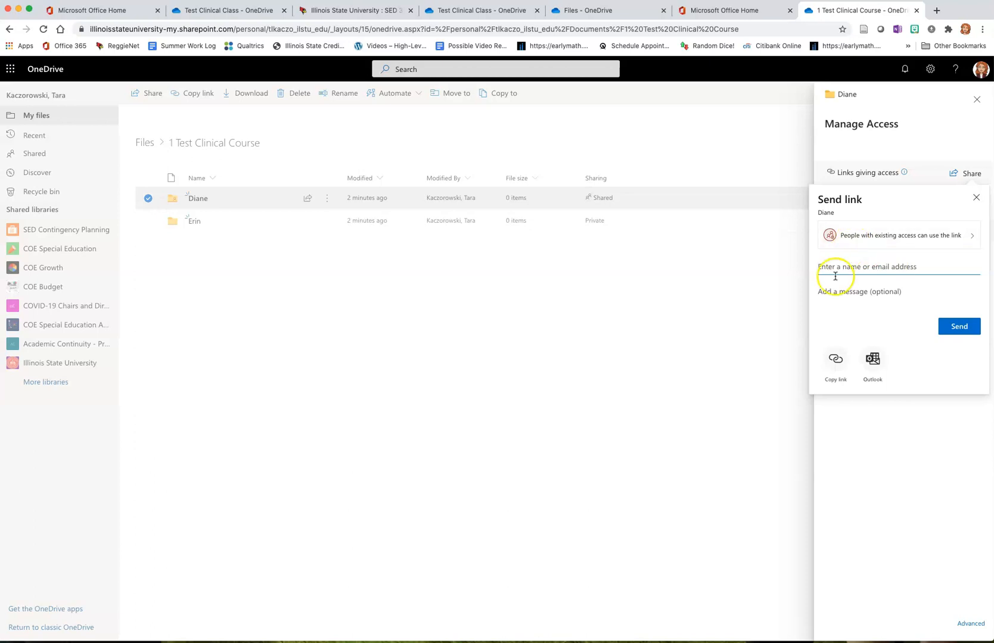
left_click(835, 366)
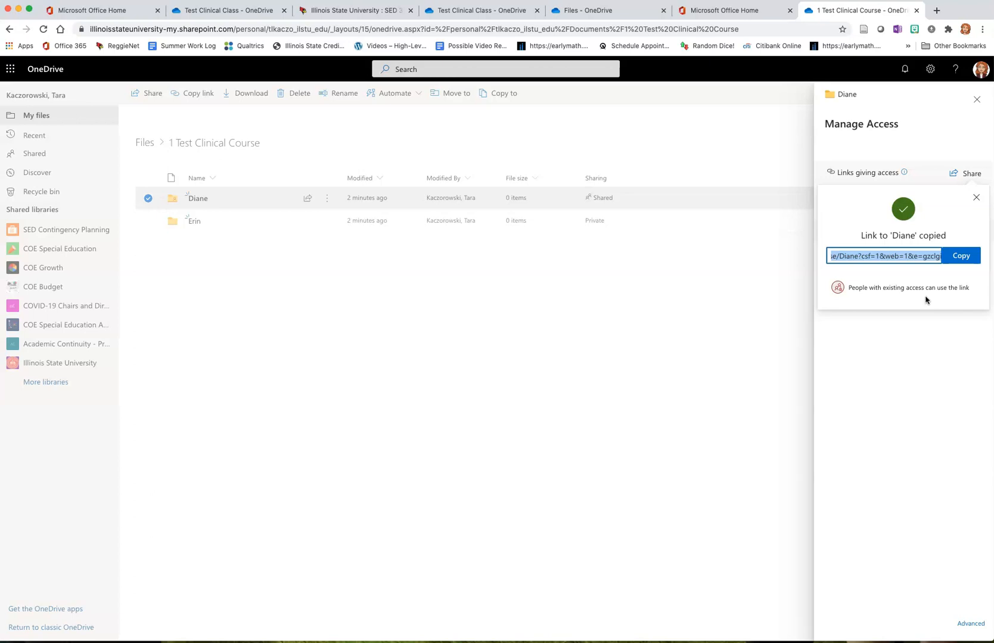
left_click(977, 200)
left_click(976, 200)
left_click(977, 99)
left_click(390, 249)
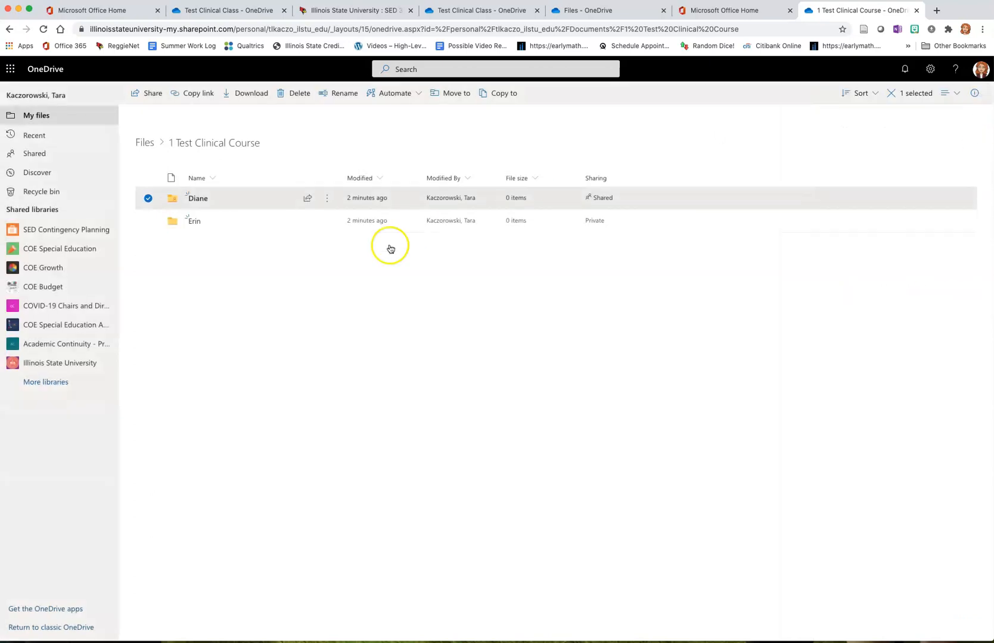
- Return to the Office 365 home page and reopen OneDrive from there
left_click(10, 68)
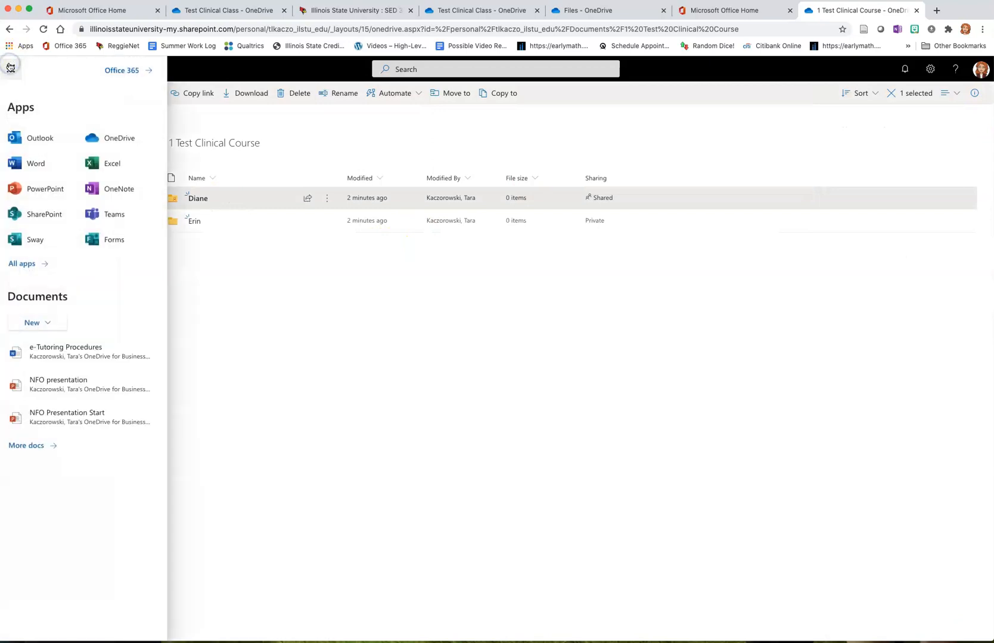
left_click(106, 70)
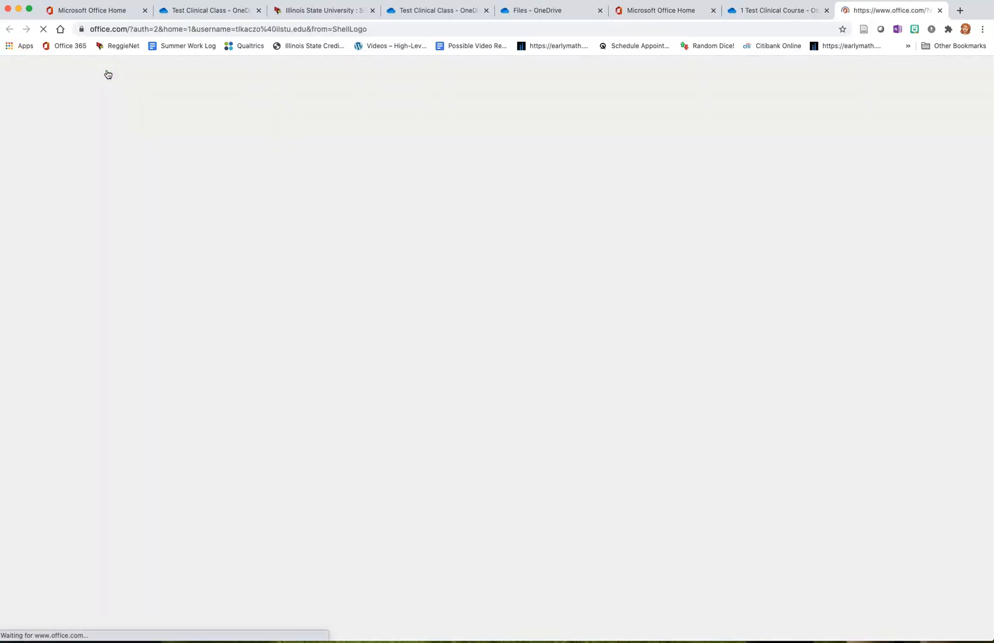
left_click(331, 161)
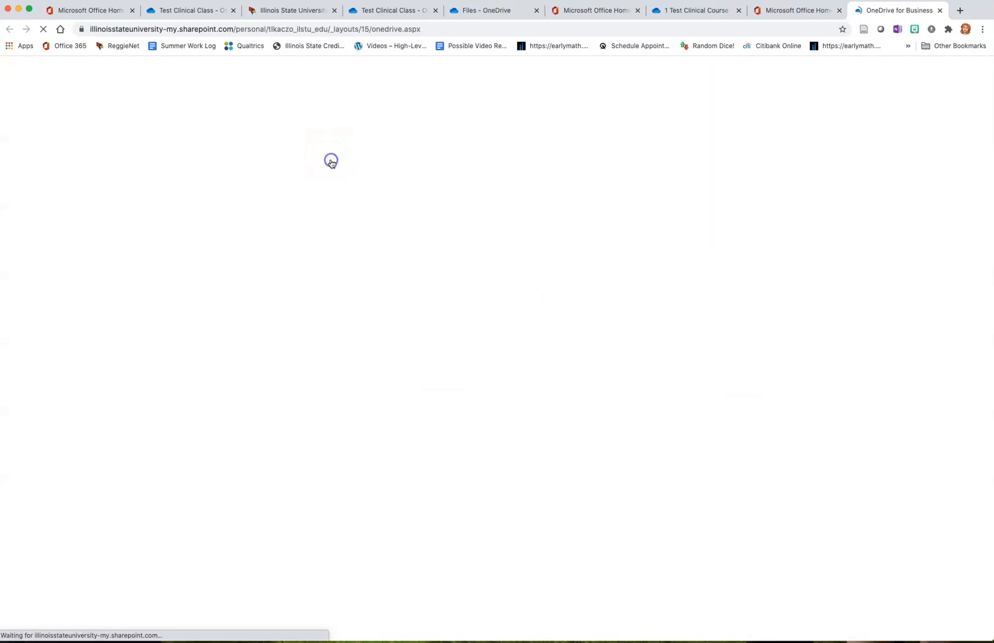
- Look through the files shared with the account in OneDrive, and return to My files
left_click(29, 155)
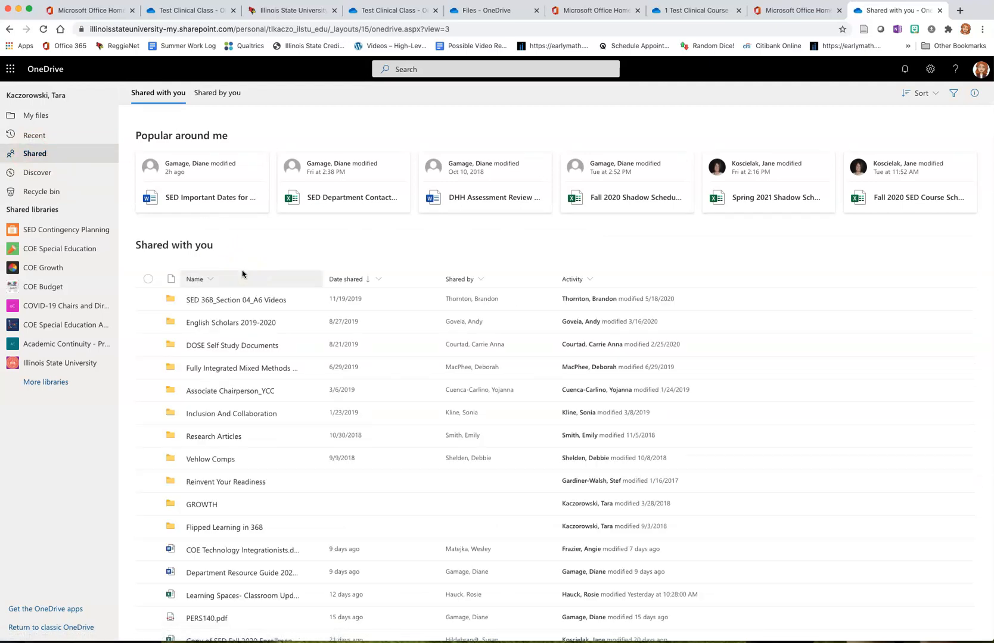
scroll(242, 297, "down", 20)
scroll(242, 354, "up", 20)
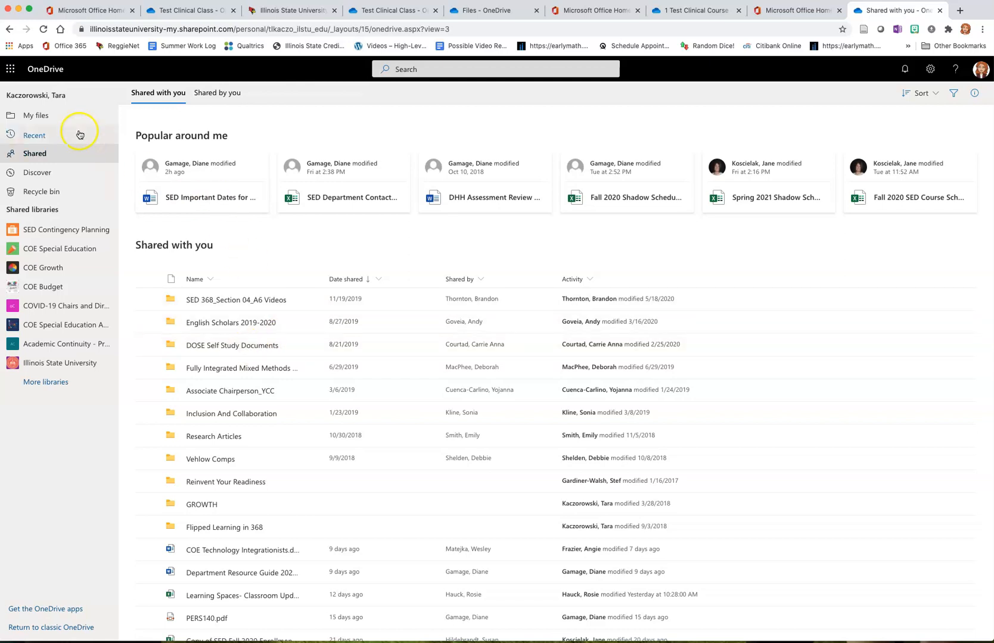
left_click(38, 117)
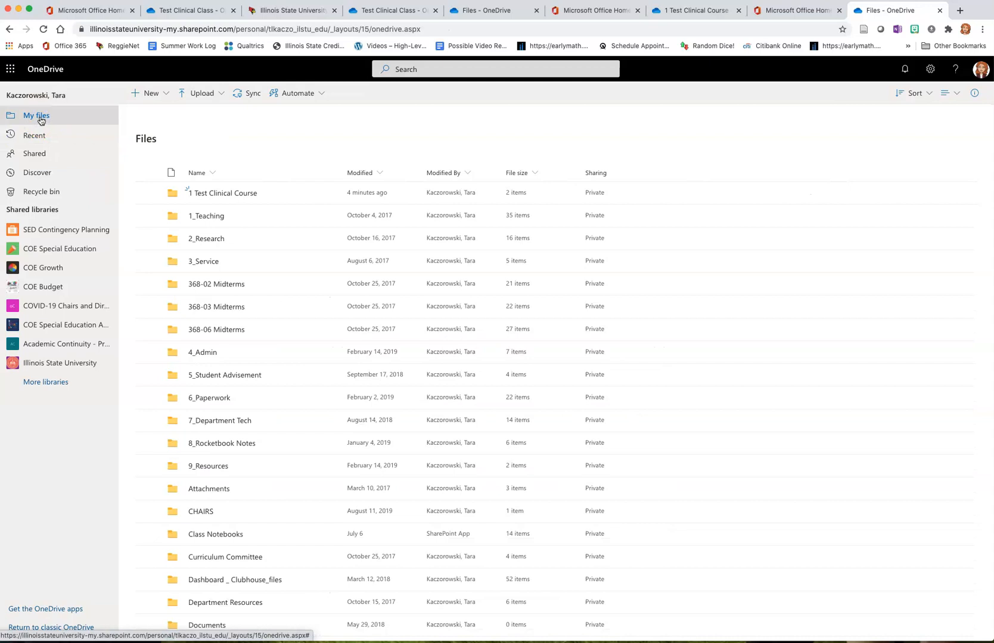
left_click(46, 109)
- Switch to the ReggieNet course site and open its Clinical Video Folders page
left_click(270, 11)
left_click(151, 229)
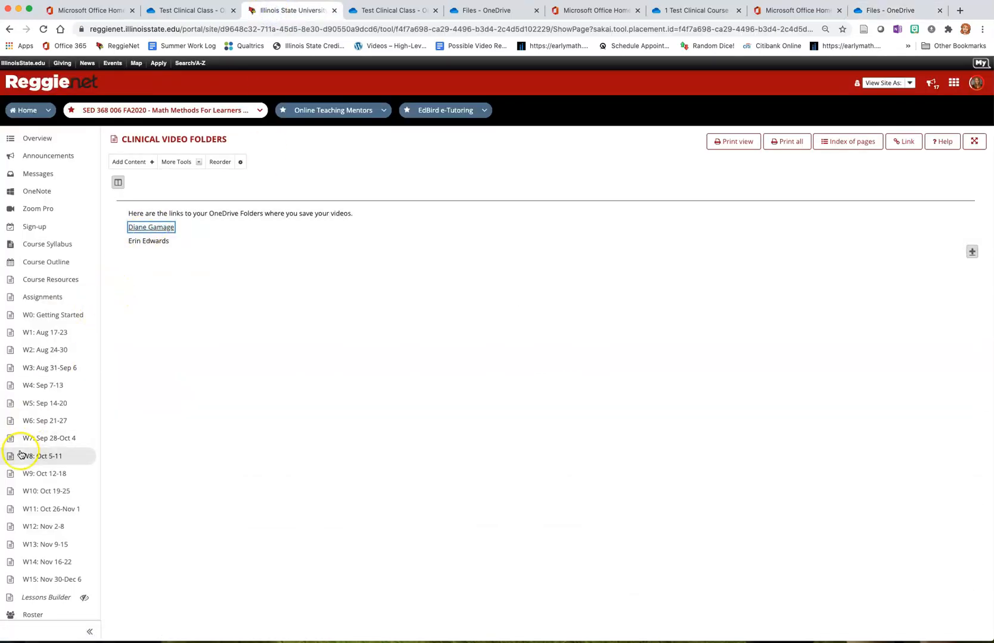
scroll(20, 455, "down", 3)
left_click(20, 589)
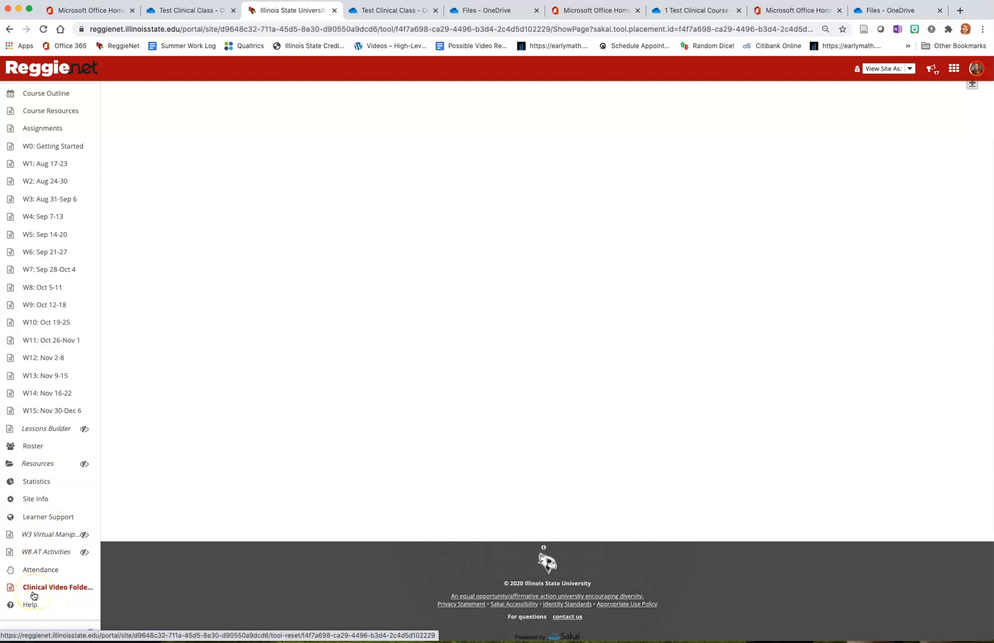
left_click(34, 590)
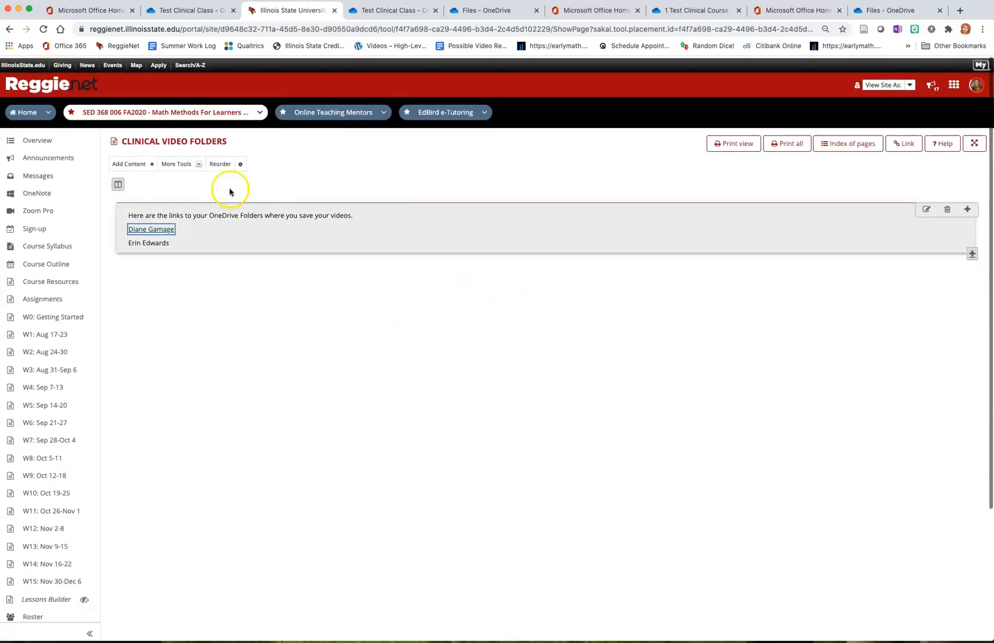
- Edit the Clinical Video Folders text and format its introductory line about the OneDrive folder links as Heading 1
left_click(924, 210)
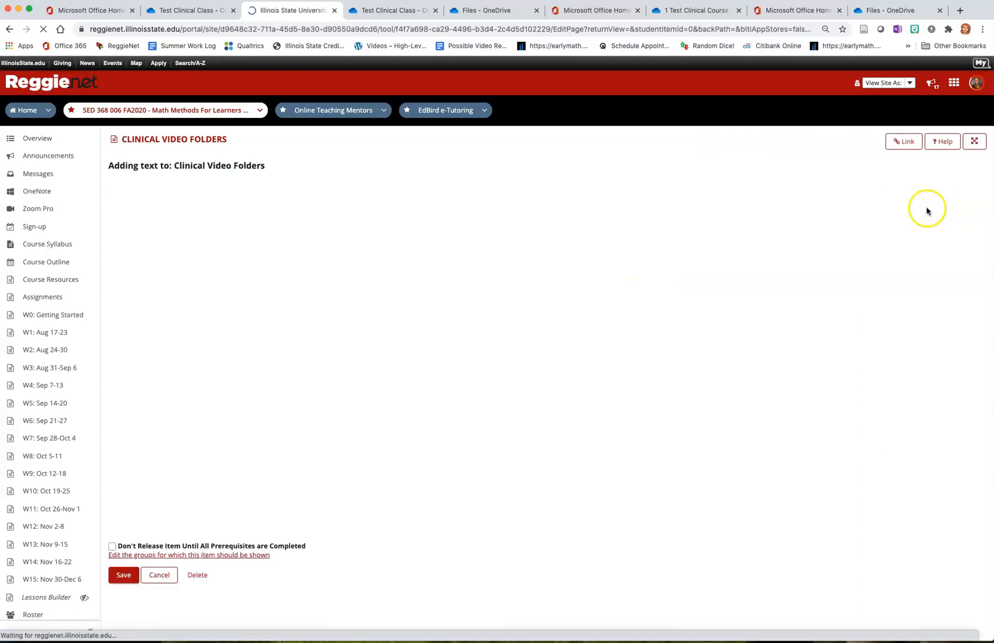
left_click_drag(361, 238, 119, 211)
left_click(189, 217)
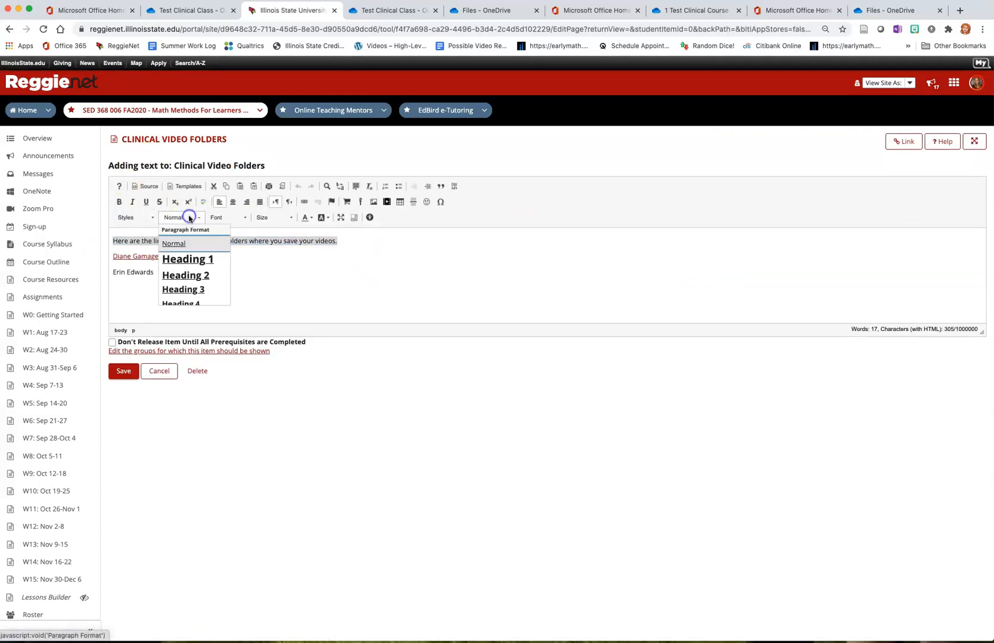
left_click(192, 259)
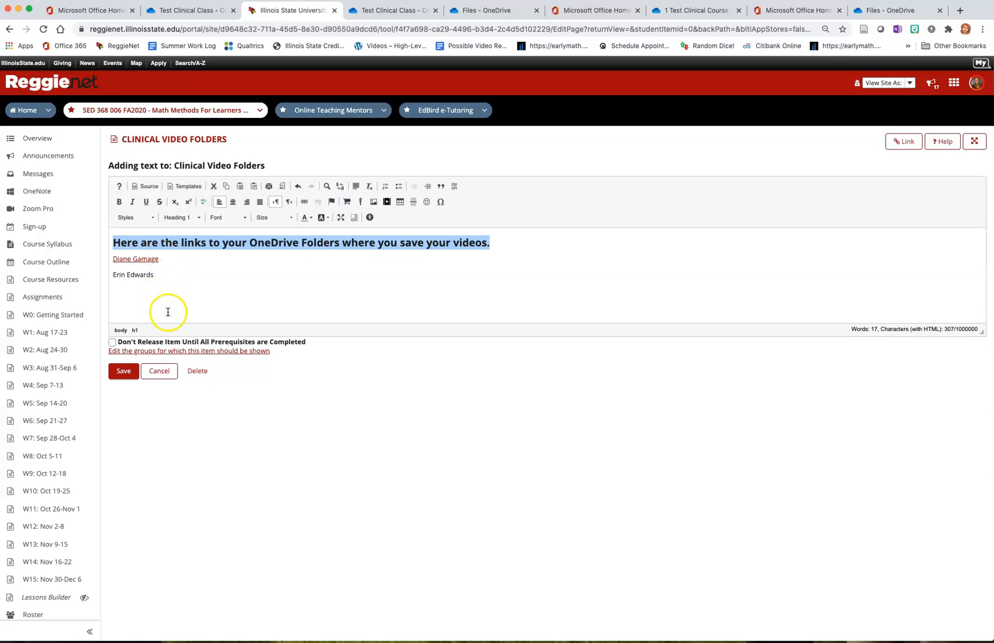
- Link the first person's name to the copied OneDrive subfolder URL and save the page text
left_click_drag(157, 259, 109, 256)
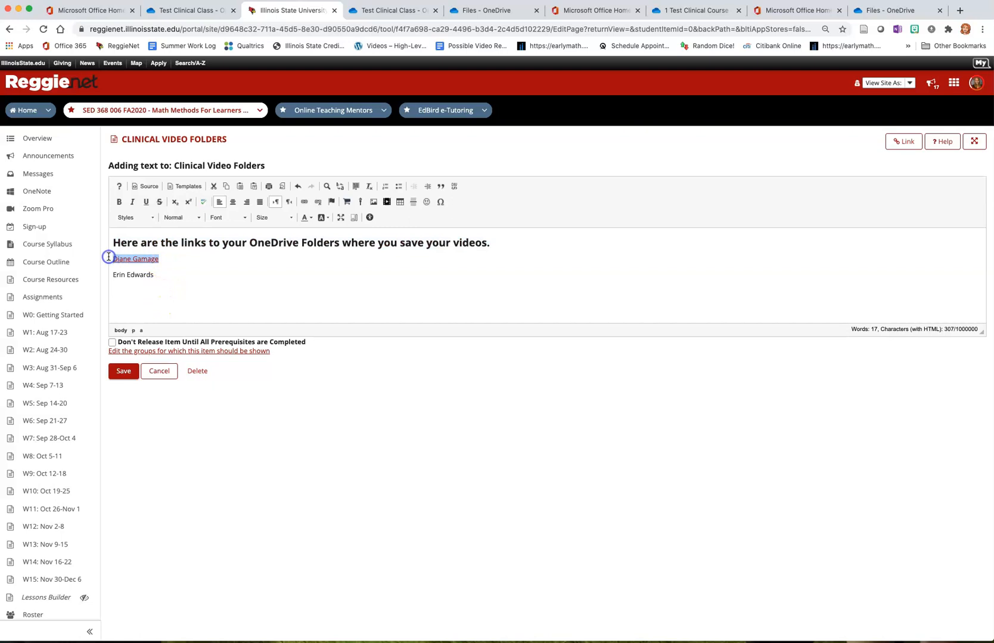
left_click(304, 203)
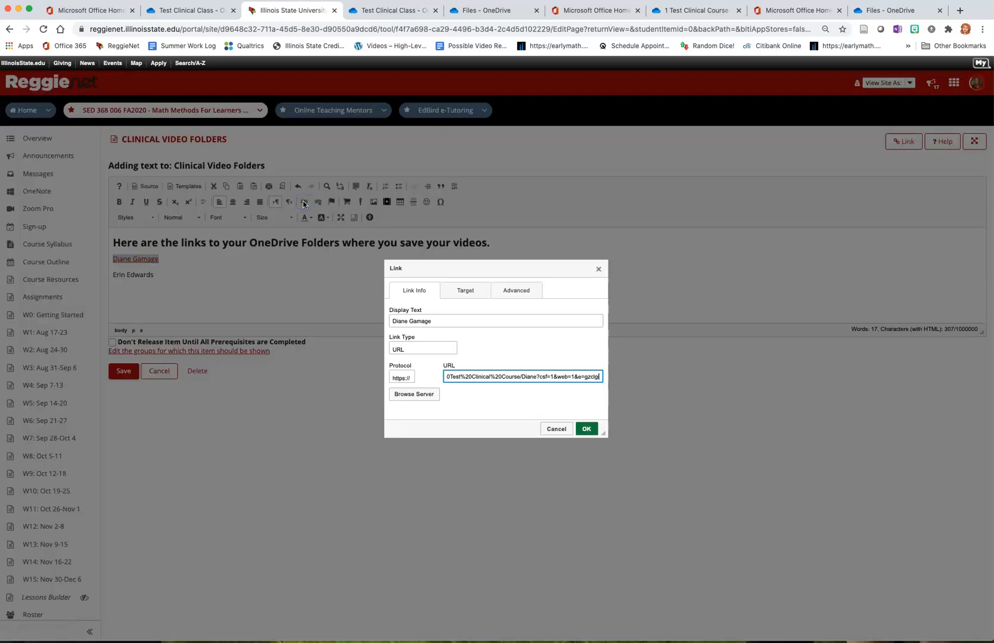
left_click(590, 431)
left_click(251, 257)
left_click(119, 372)
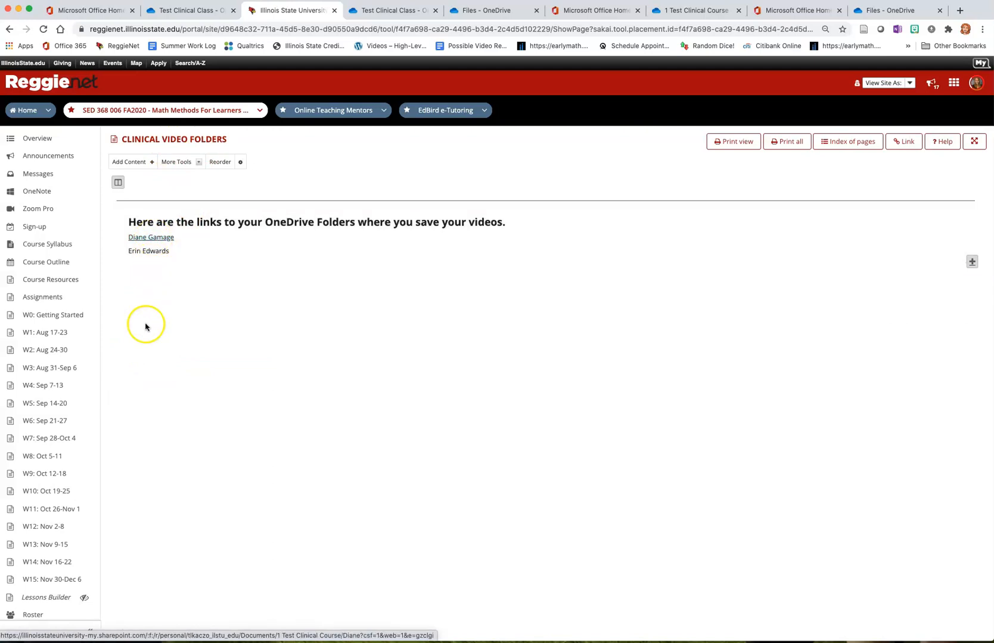
- Test the first person's folder link, and return to the Clinical Video Folders page
left_click(162, 238)
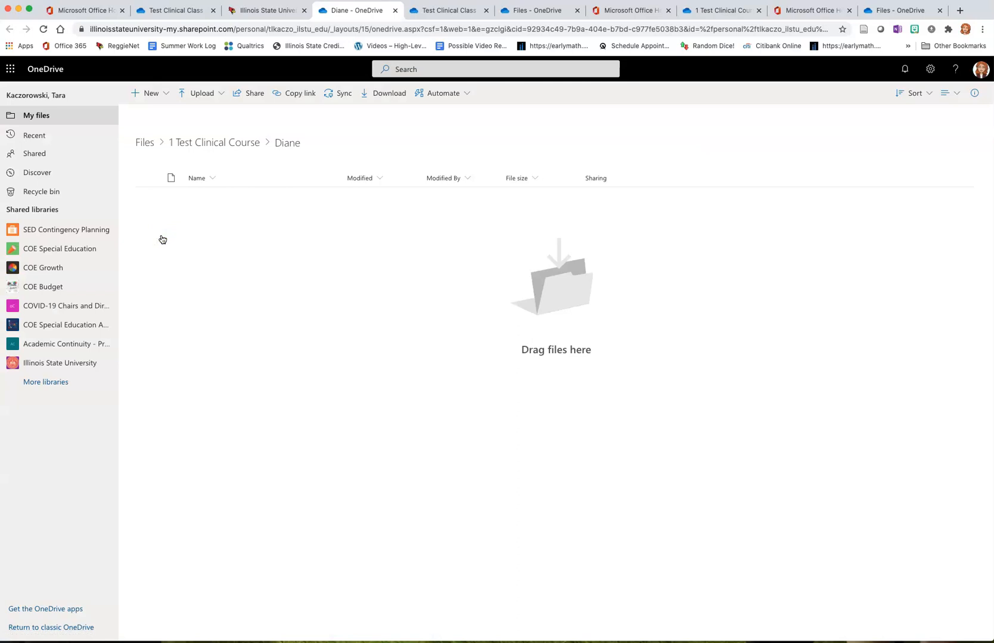
left_click(254, 11)
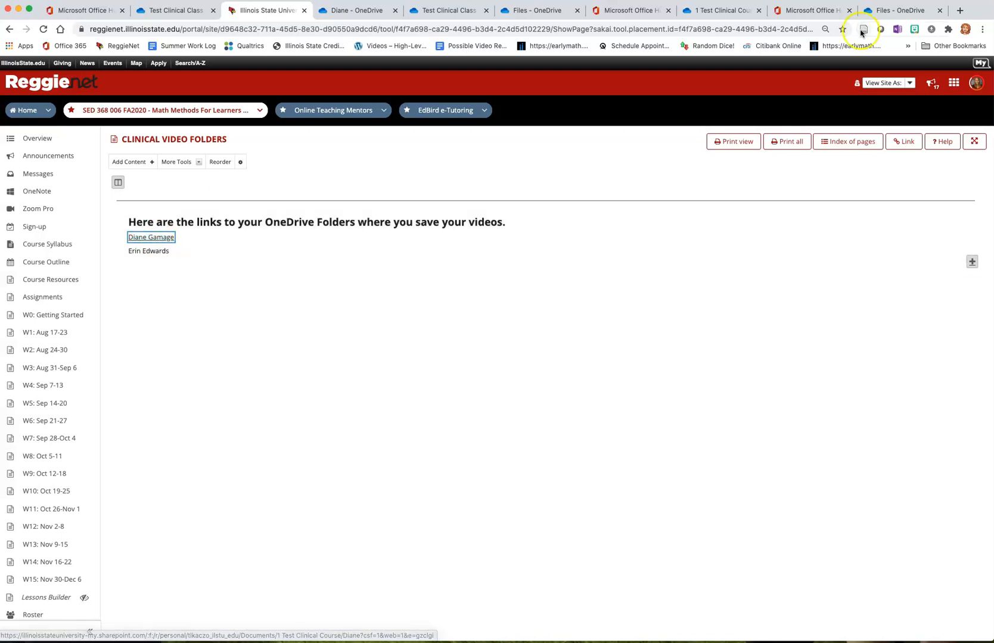
- In OneDrive's 1 Test Clinical Course folder, grant the matching Office Manager contact direct "Can edit" access to the second person's subfolder, with Notify people off
left_click(894, 10)
left_click(757, 10)
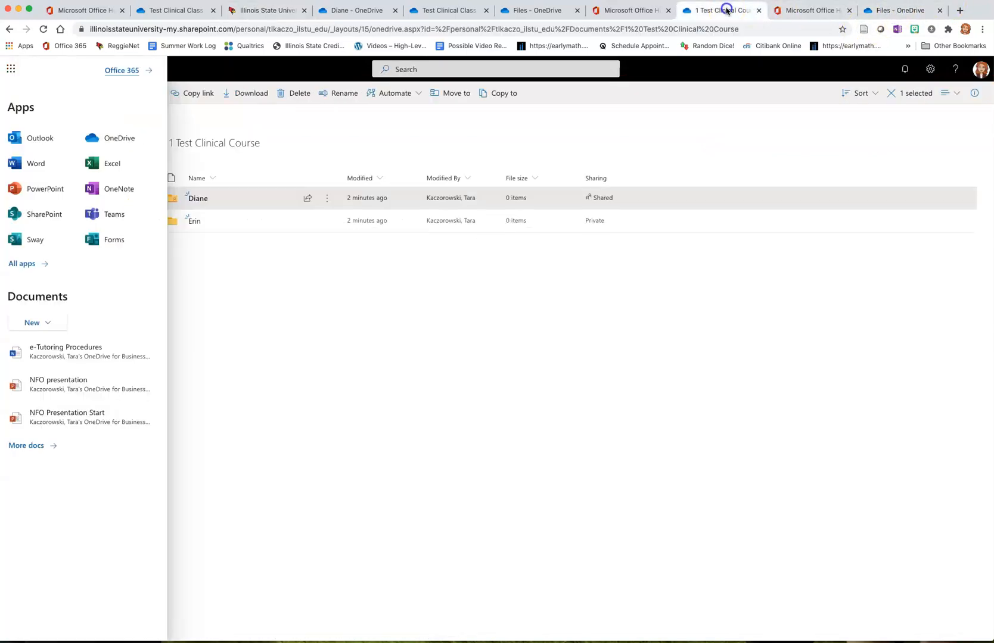
left_click(347, 155)
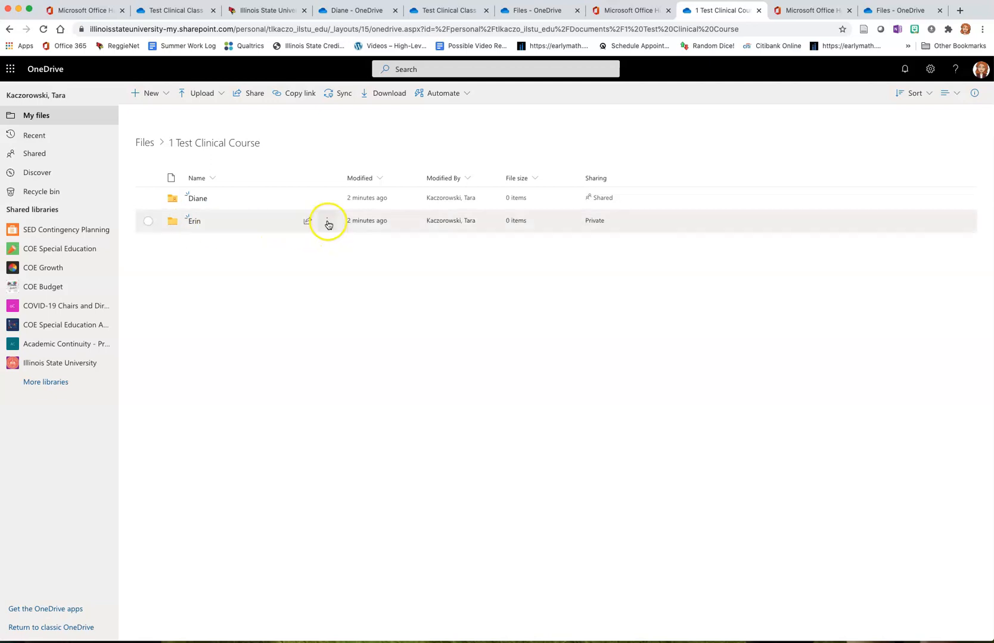
left_click(327, 222)
left_click(363, 258)
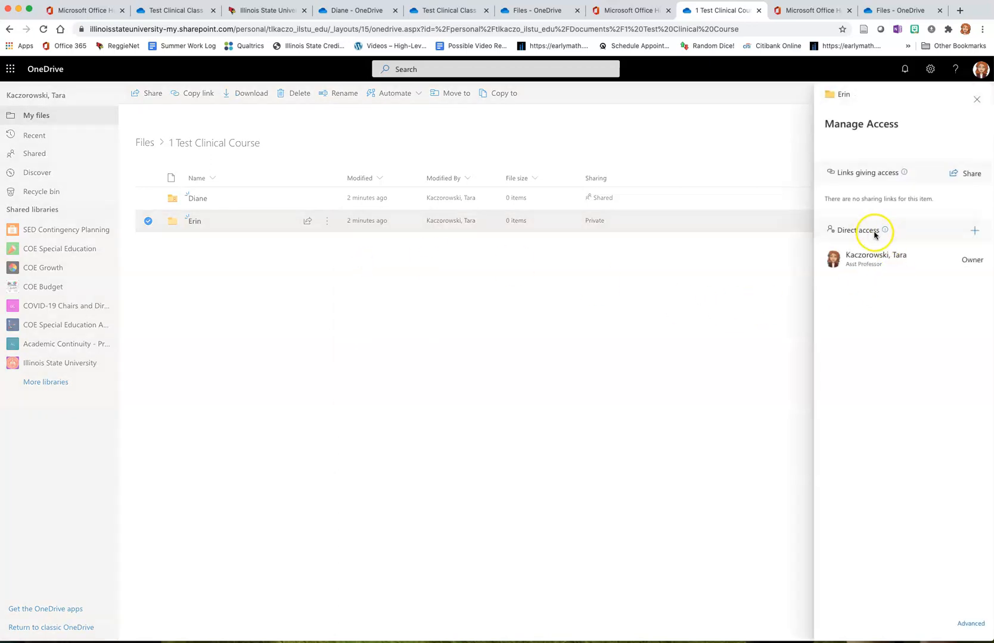
left_click(973, 231)
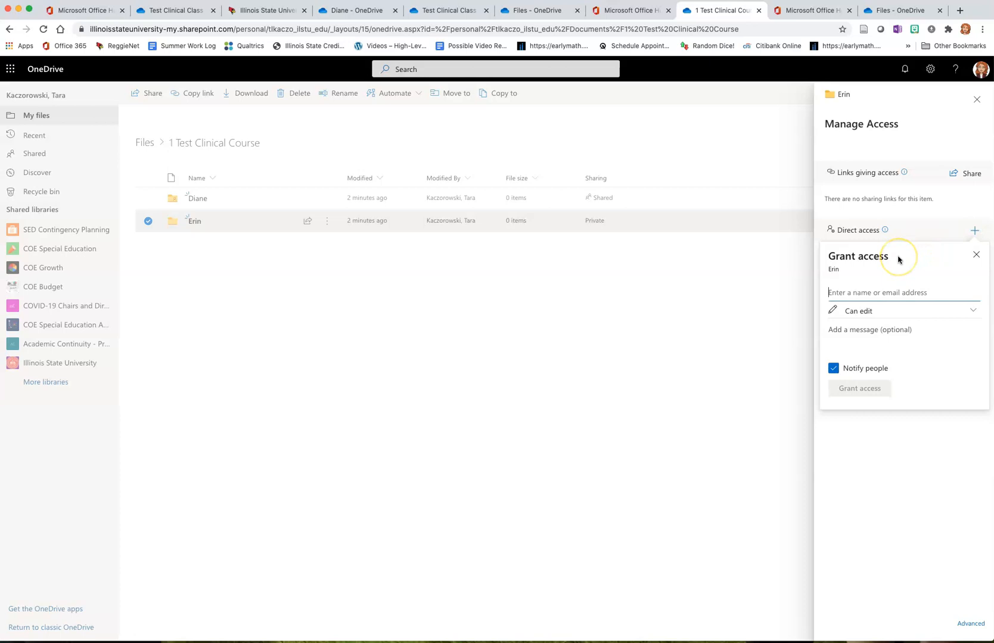
type("Erin")
left_click(892, 310)
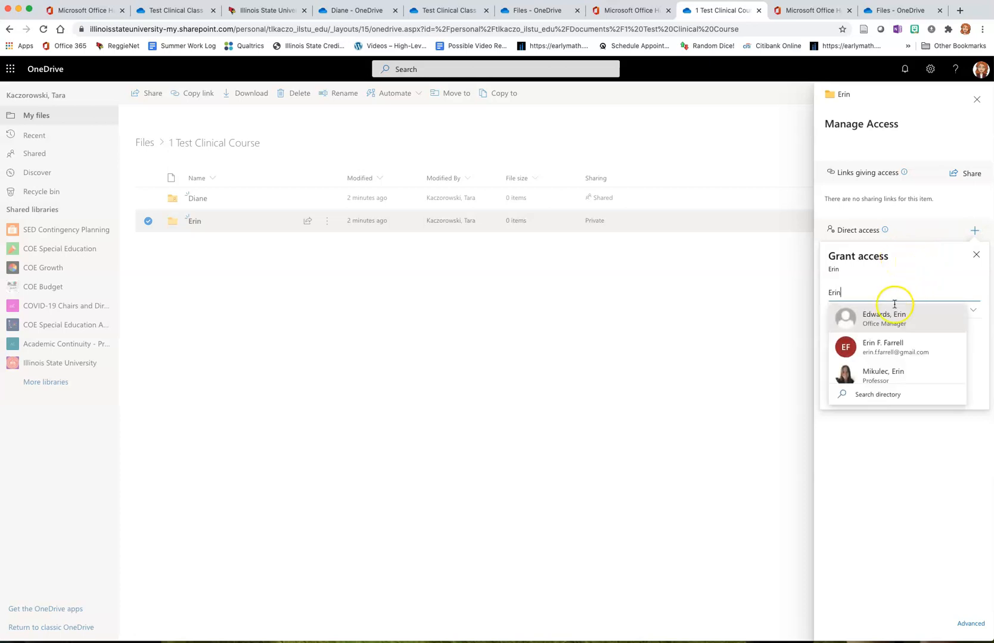
left_click(829, 373)
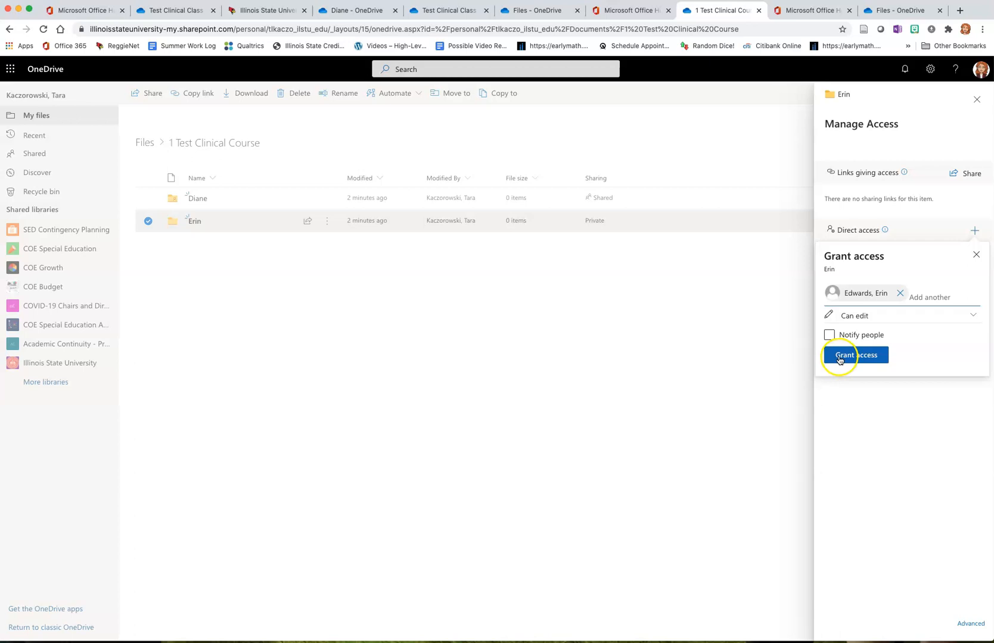
left_click(838, 362)
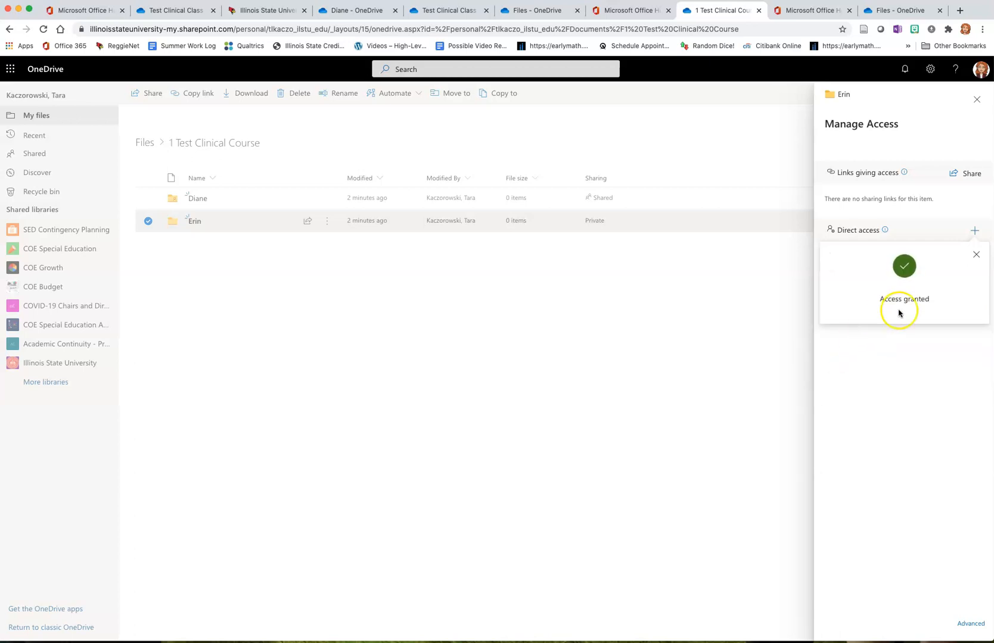
left_click(976, 255)
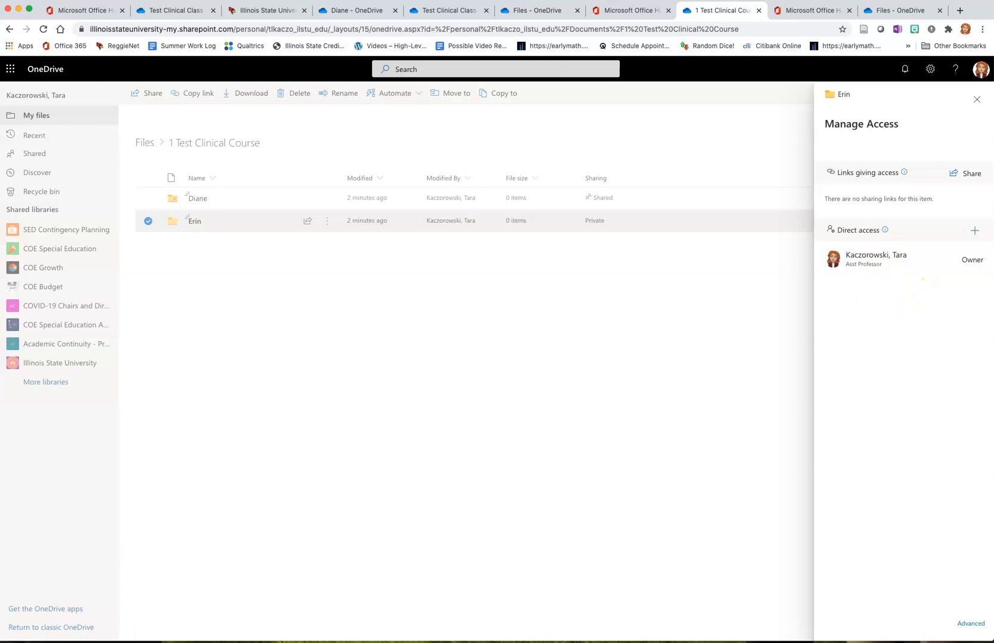
- Reload the page and check who has direct access to the second person's subfolder
left_click(41, 30)
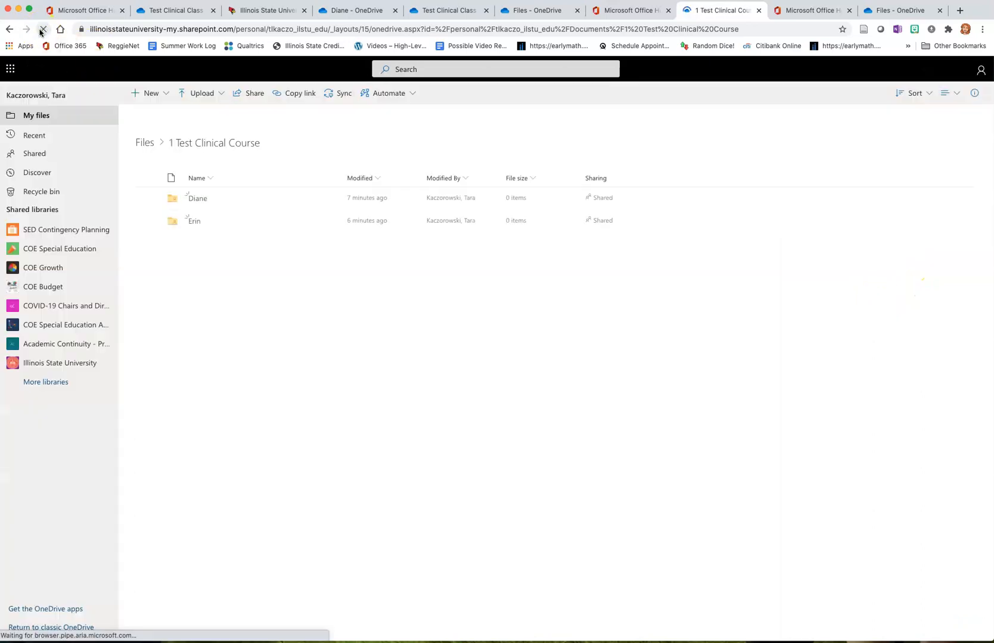
left_click(411, 222)
left_click(329, 224)
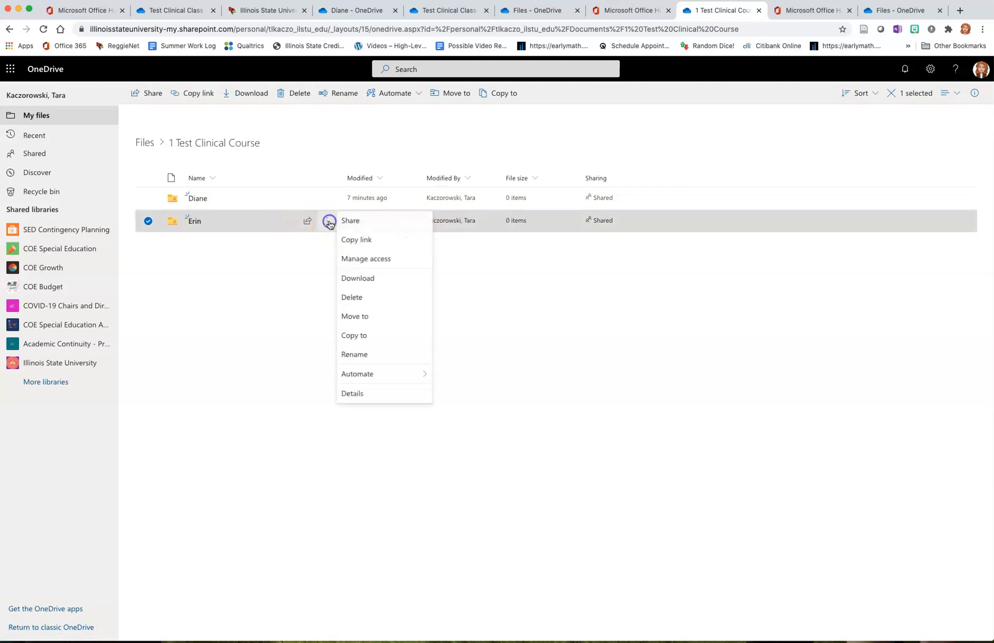
left_click(362, 261)
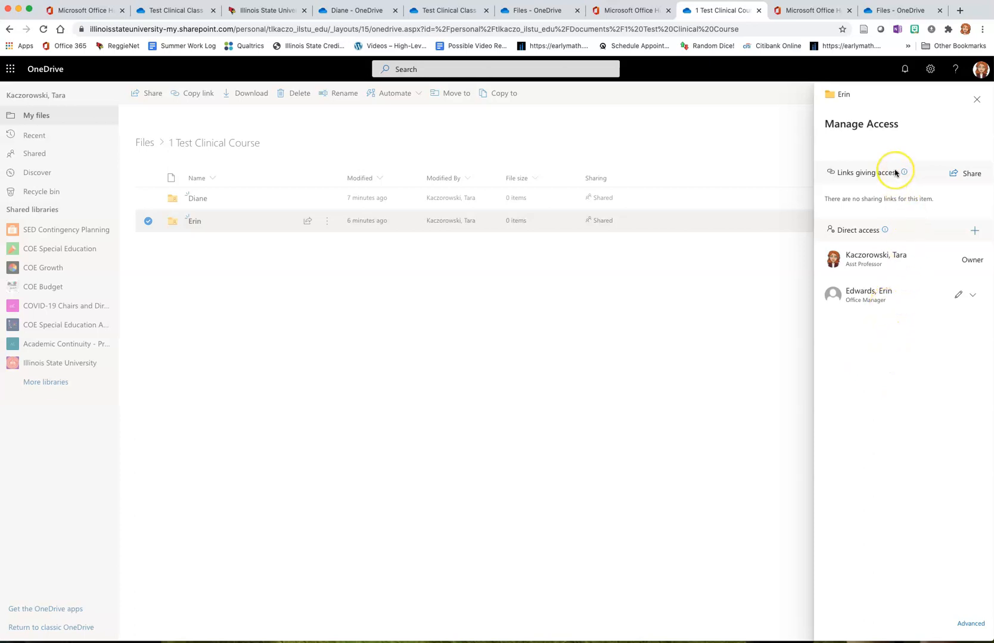
- Copy a sharing link to the second person's subfolder restricted to "People with existing access"
left_click(958, 177)
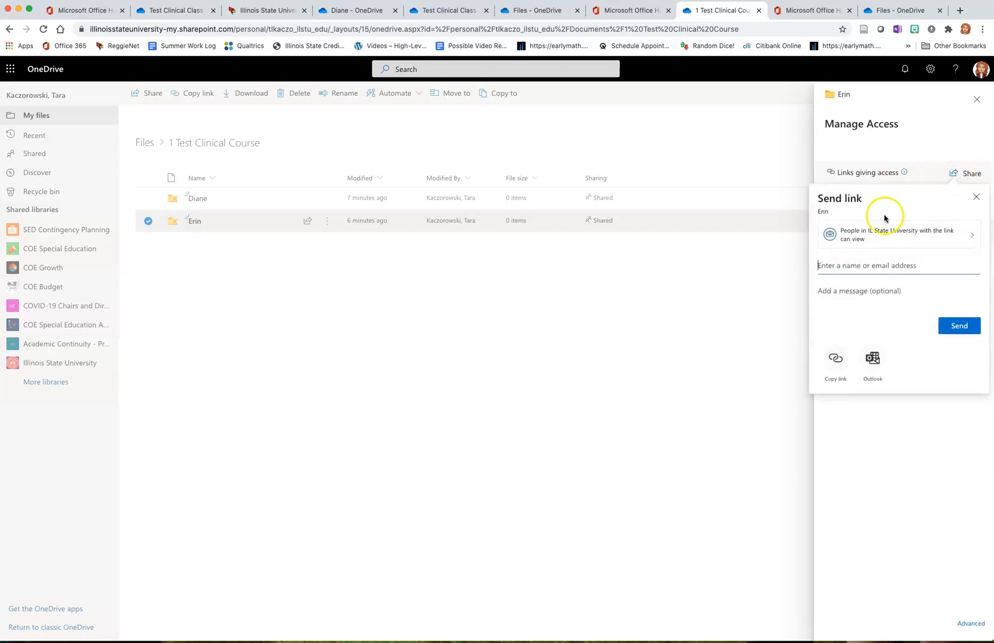
left_click(872, 239)
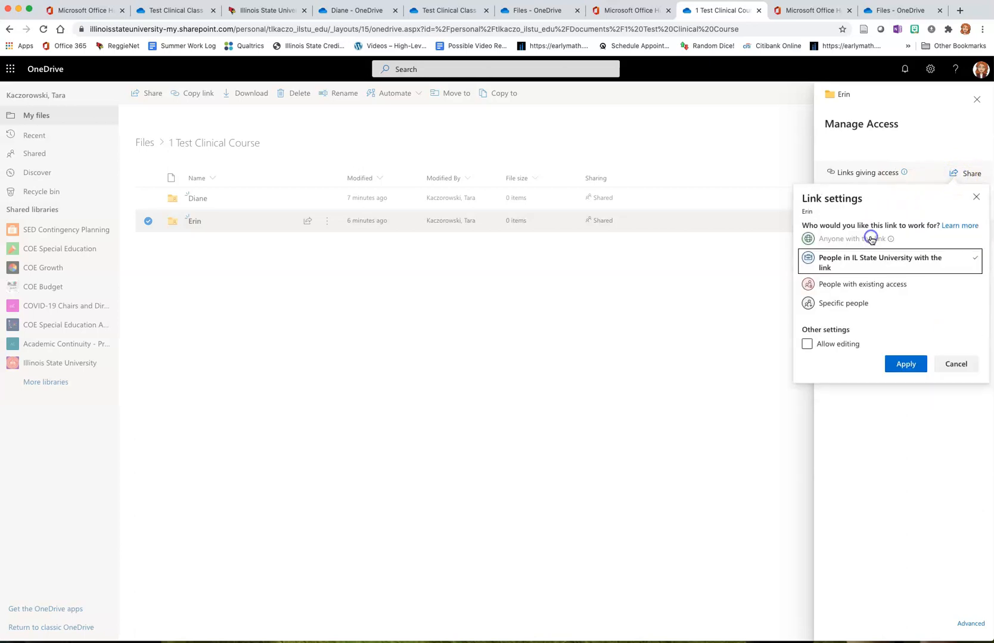
left_click(840, 285)
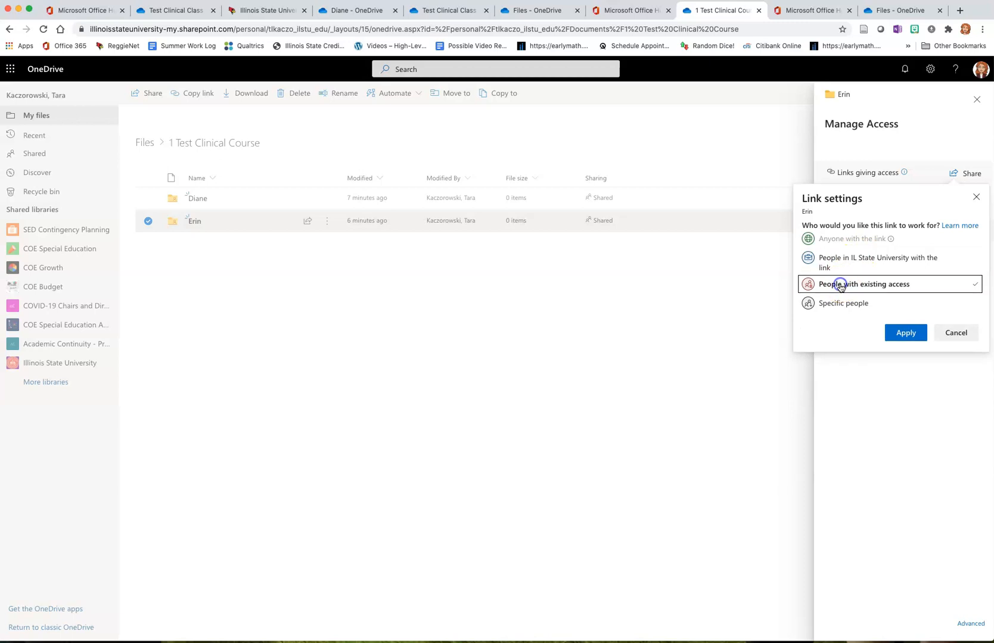
left_click(904, 333)
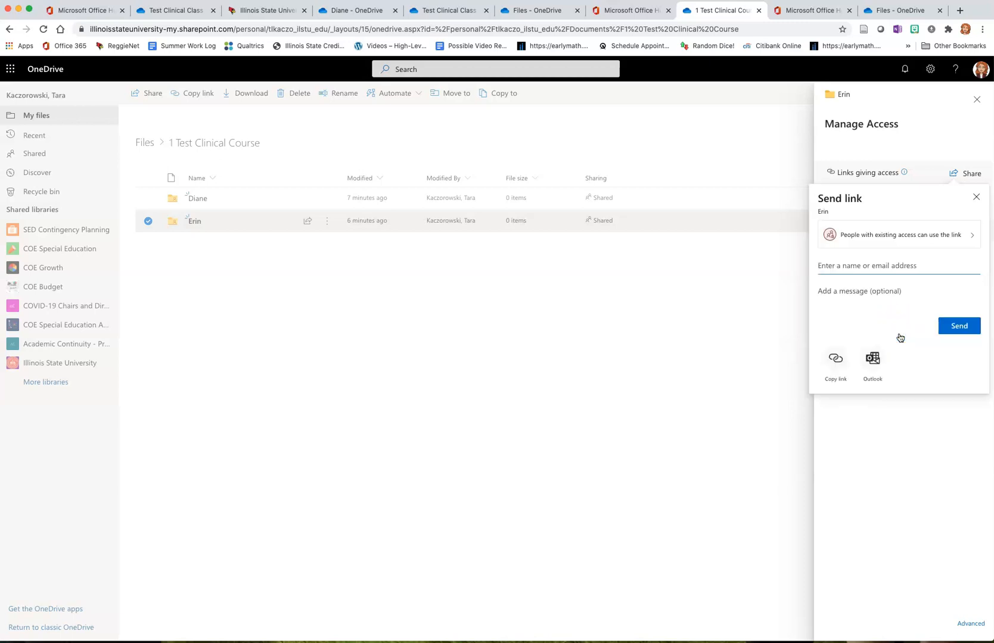
left_click(832, 366)
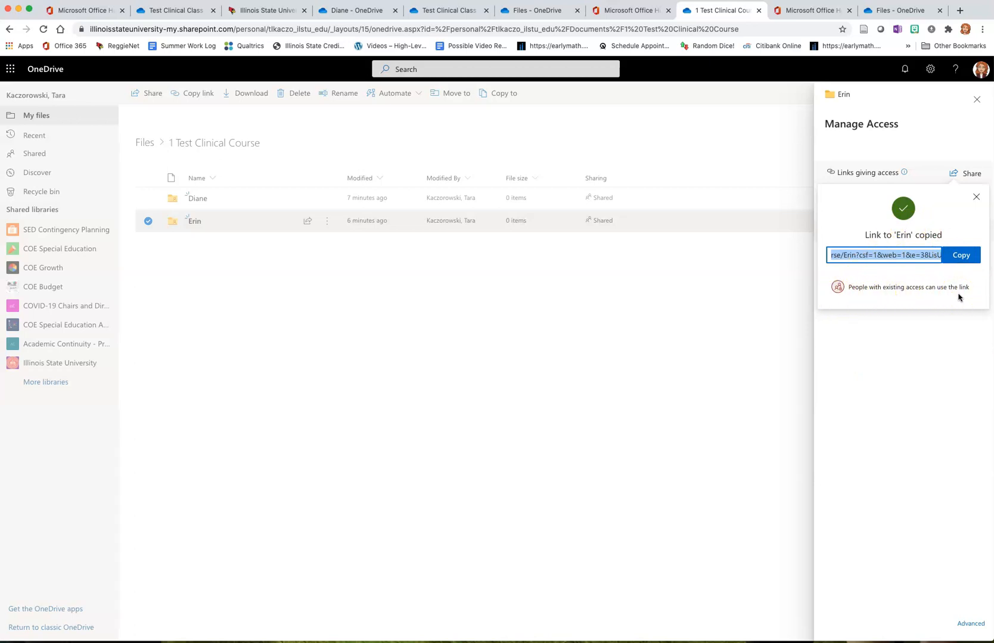
- In ReggieNet, link the second person's name to the copied subfolder URL, save the text, and reopen the Clinical Video Folders page
left_click(262, 10)
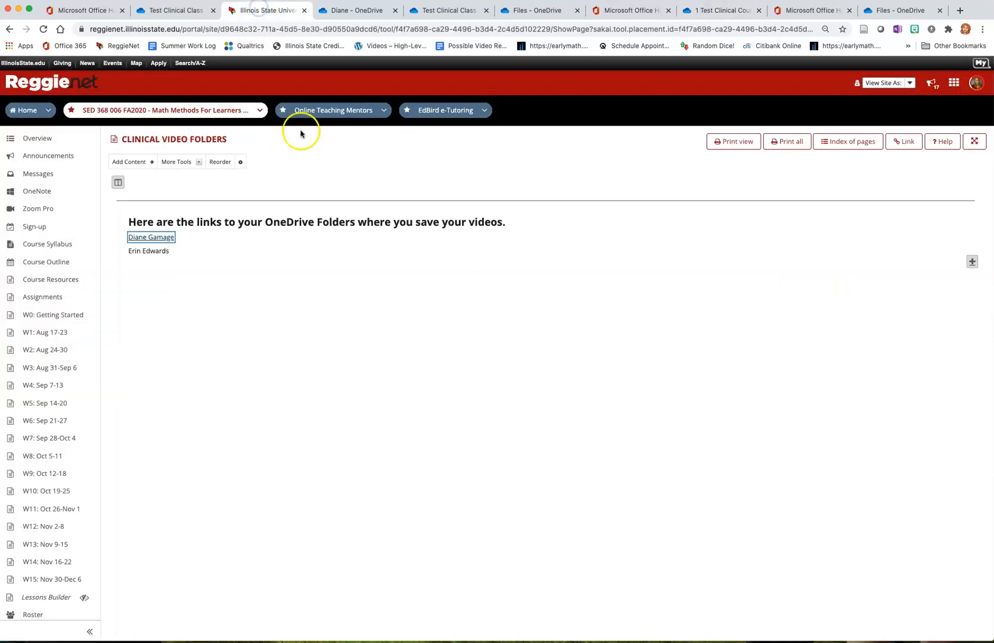
left_click(926, 208)
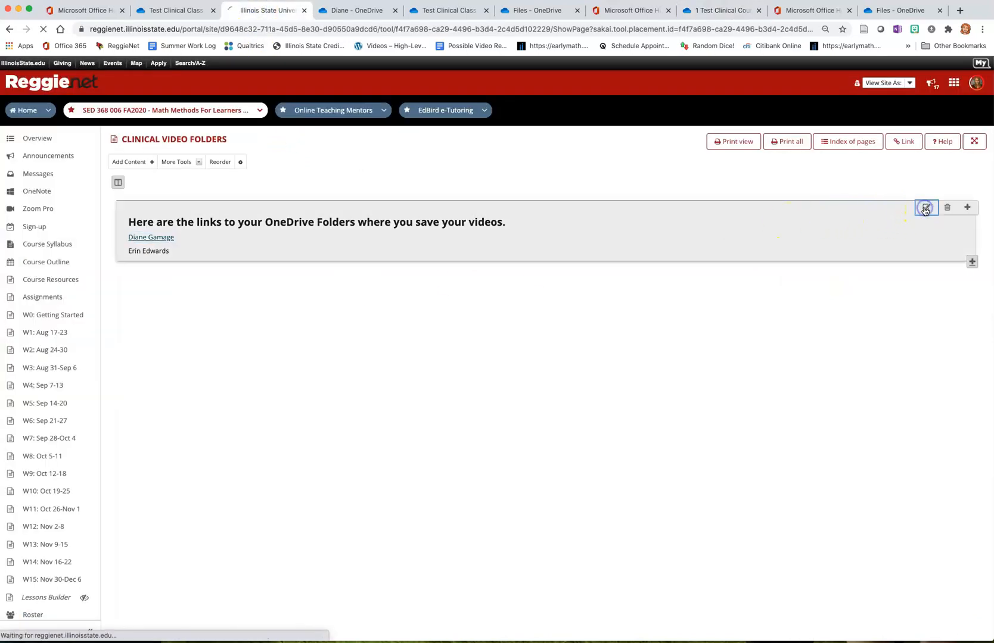
left_click_drag(169, 277, 114, 266)
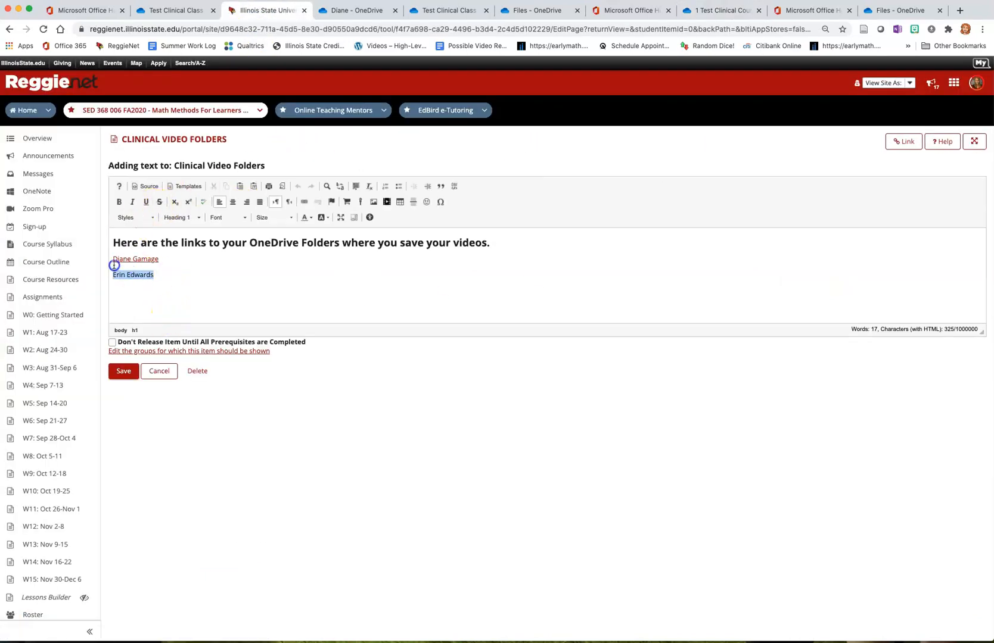
left_click(304, 202)
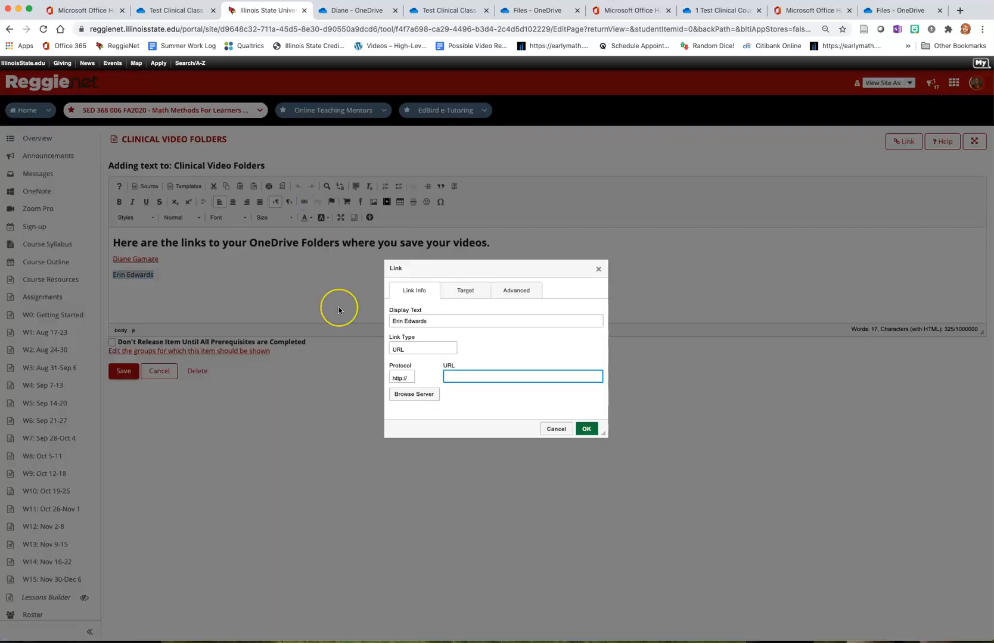
key("cmd+v")
left_click(587, 429)
left_click(200, 271)
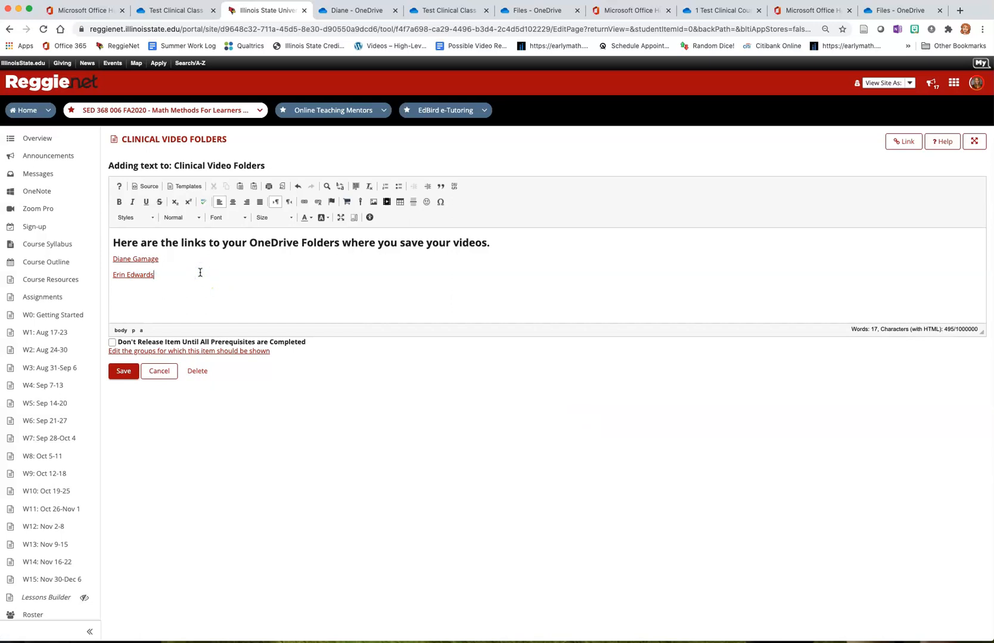
left_click(124, 371)
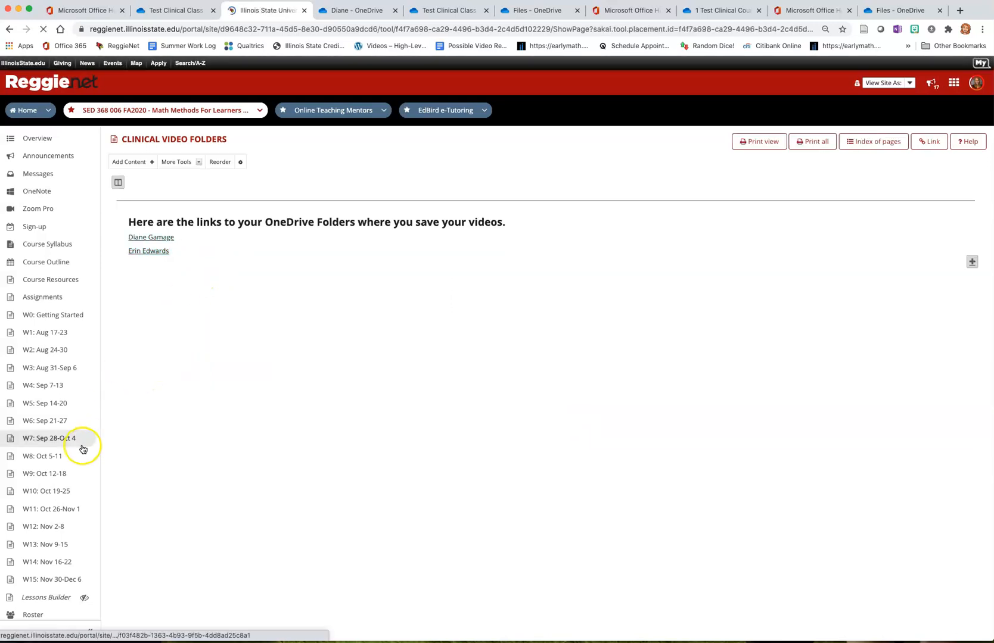
scroll(60, 465, "down", 3)
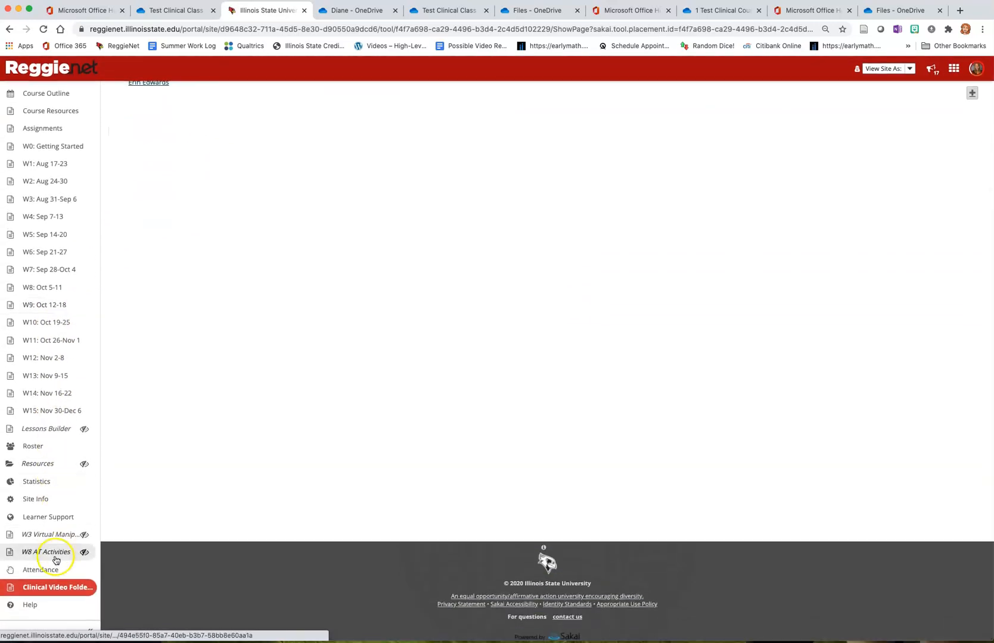
left_click(47, 588)
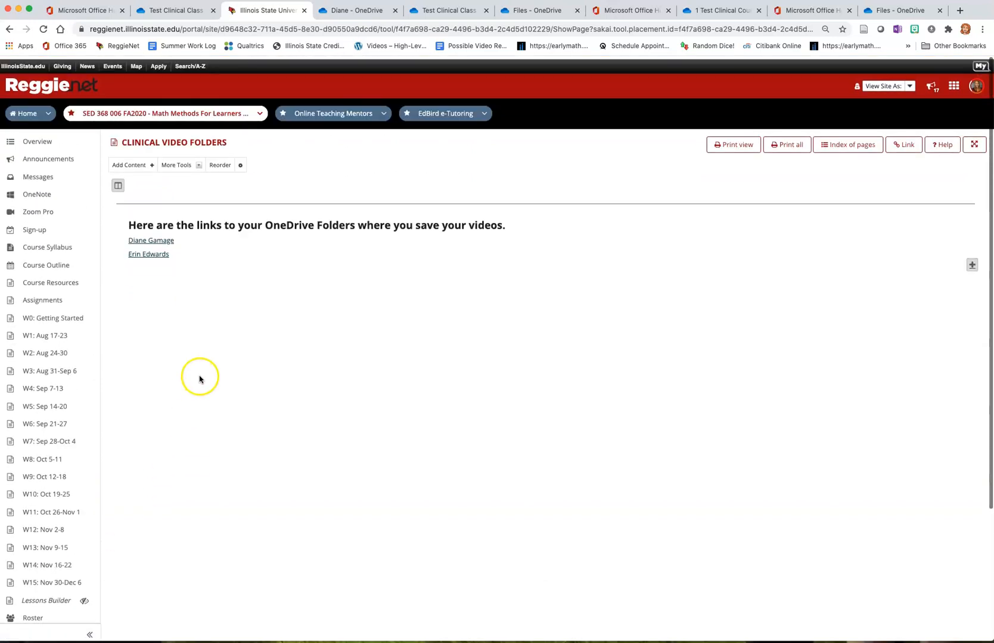